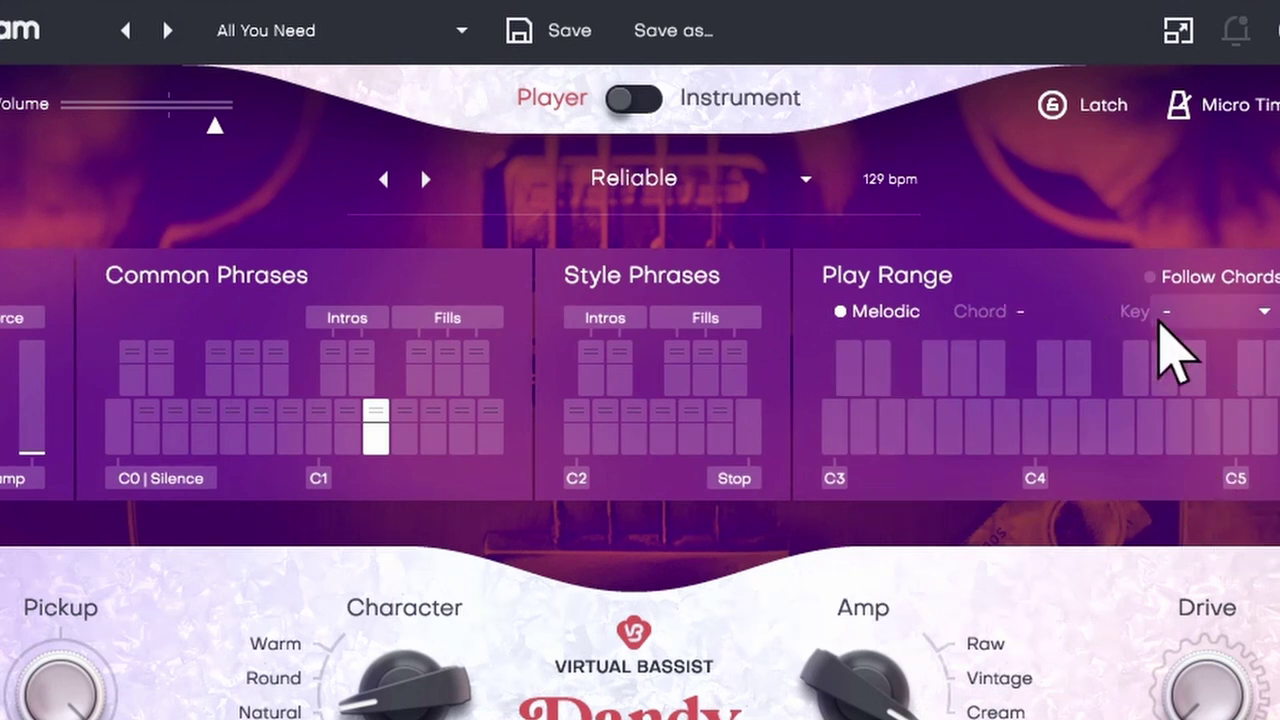
Switch the Dandy virtual bassist from Player to Instrument mode.
left_click(640, 98)
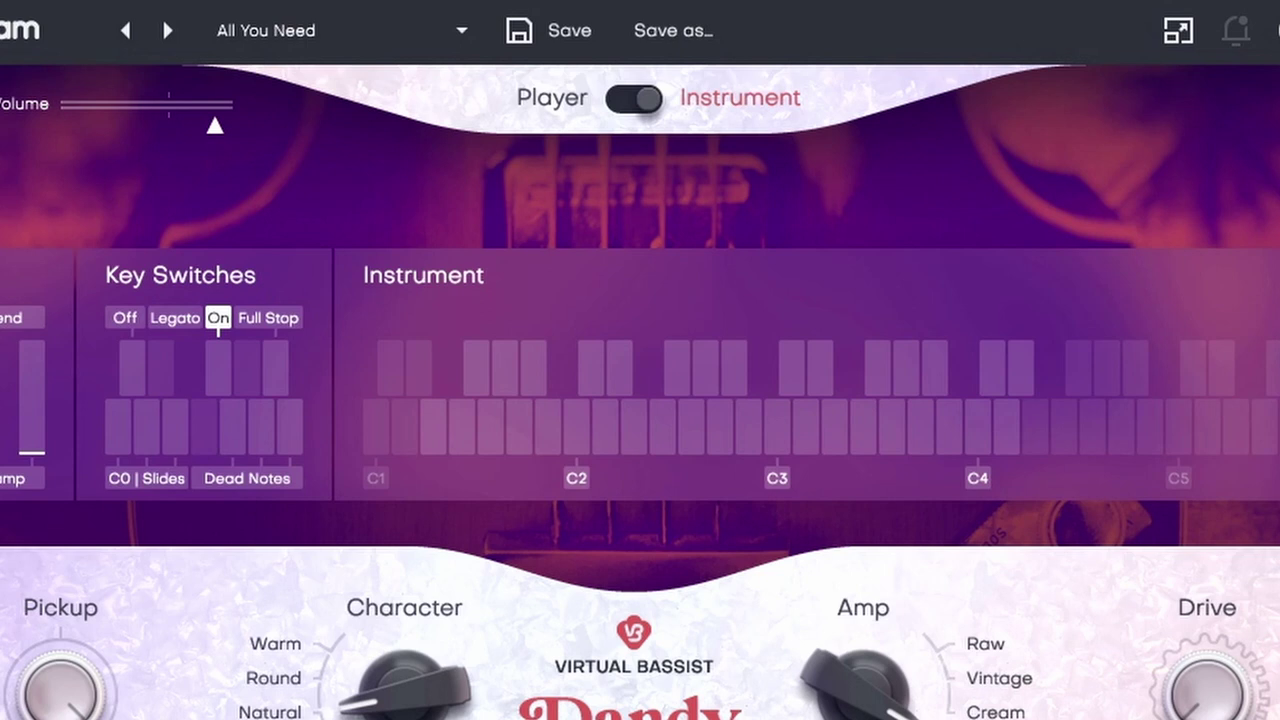
left_click(680, 368)
left_click_drag(720, 2, 0, 24)
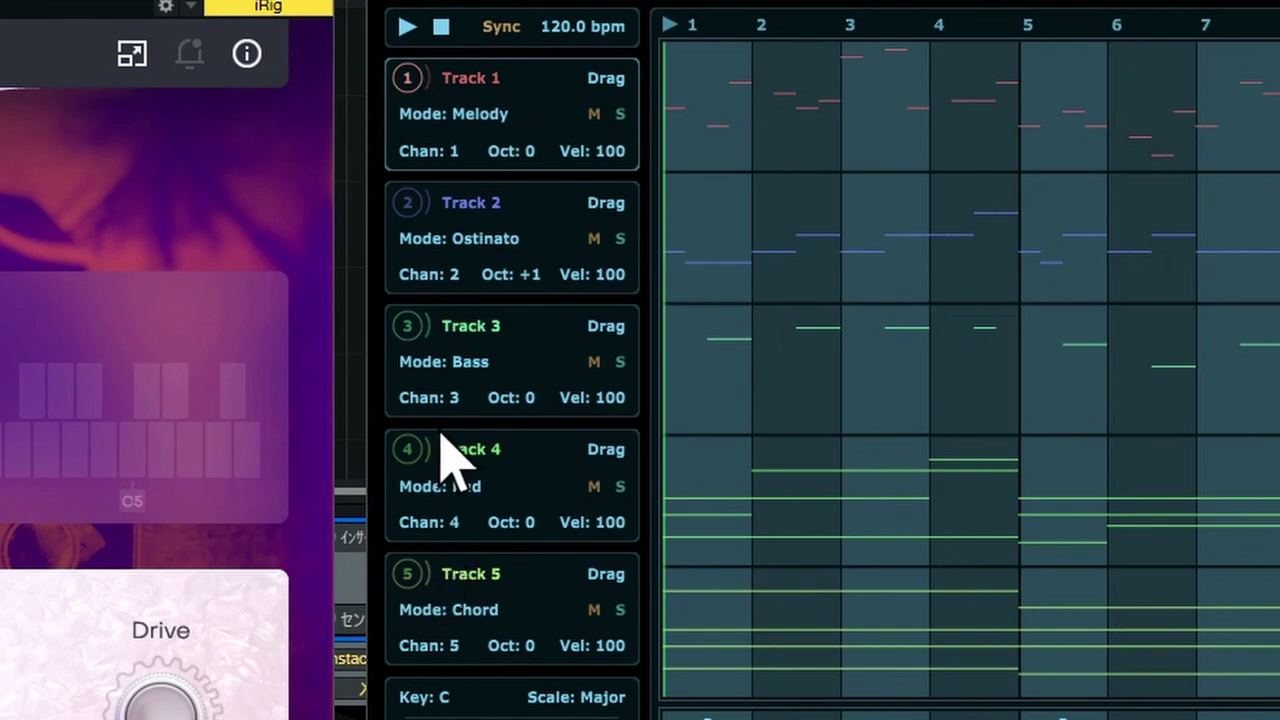
Set the octave of Instacomposer's Track 3 (Bass) to +1.
left_click(531, 399)
left_click(568, 482)
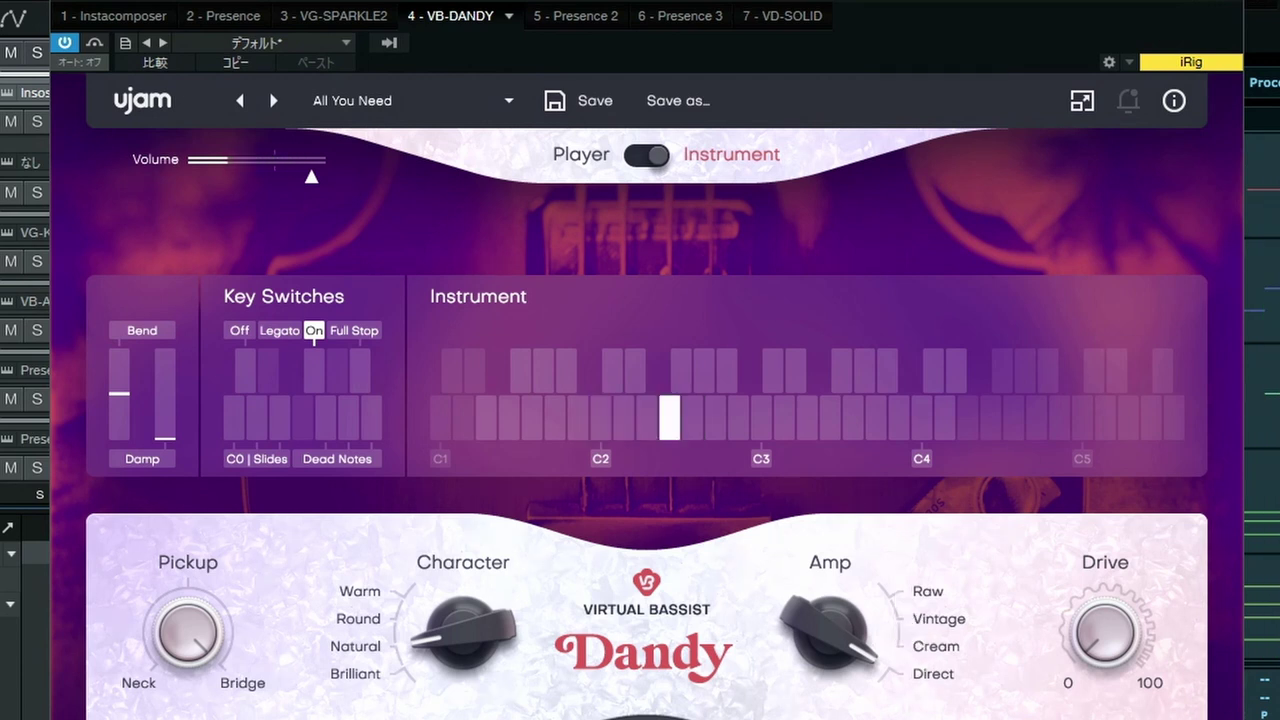
left_click(1264, 42)
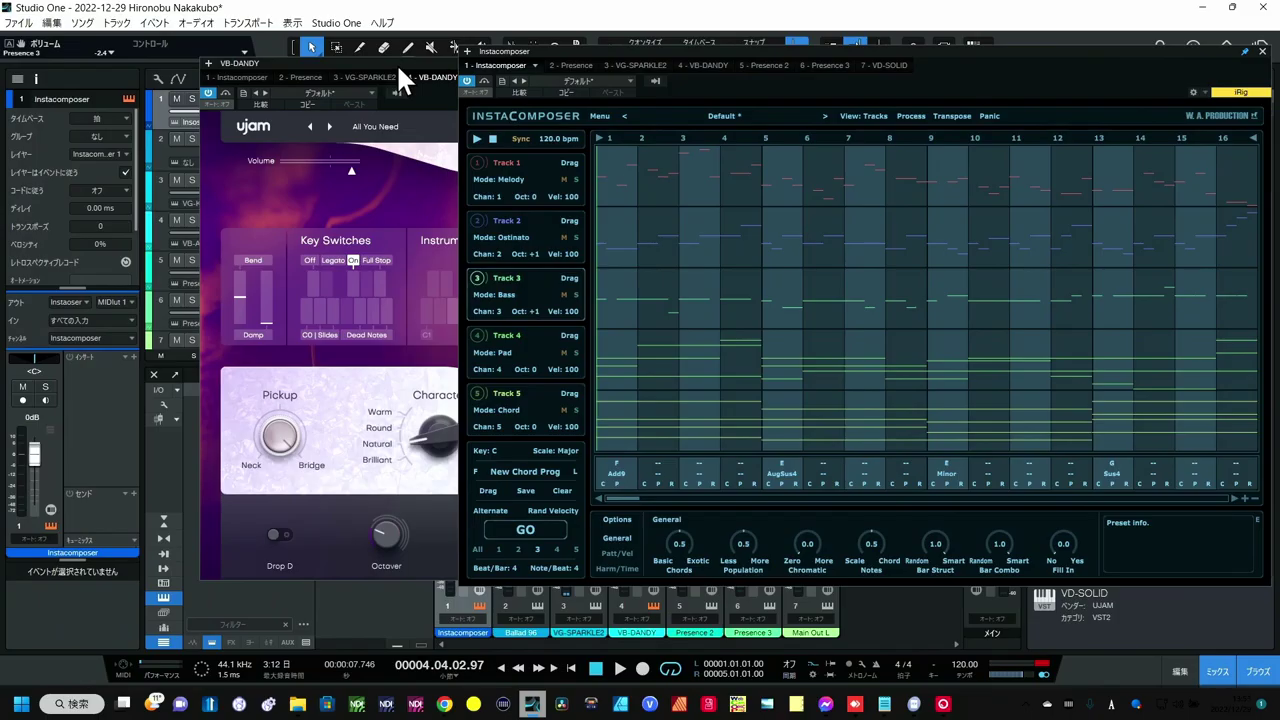
Mute Tracks 2 through 5, solo Track 1, and play the song to audition its Presence piano.
left_click_drag(396, 63, 568, 442)
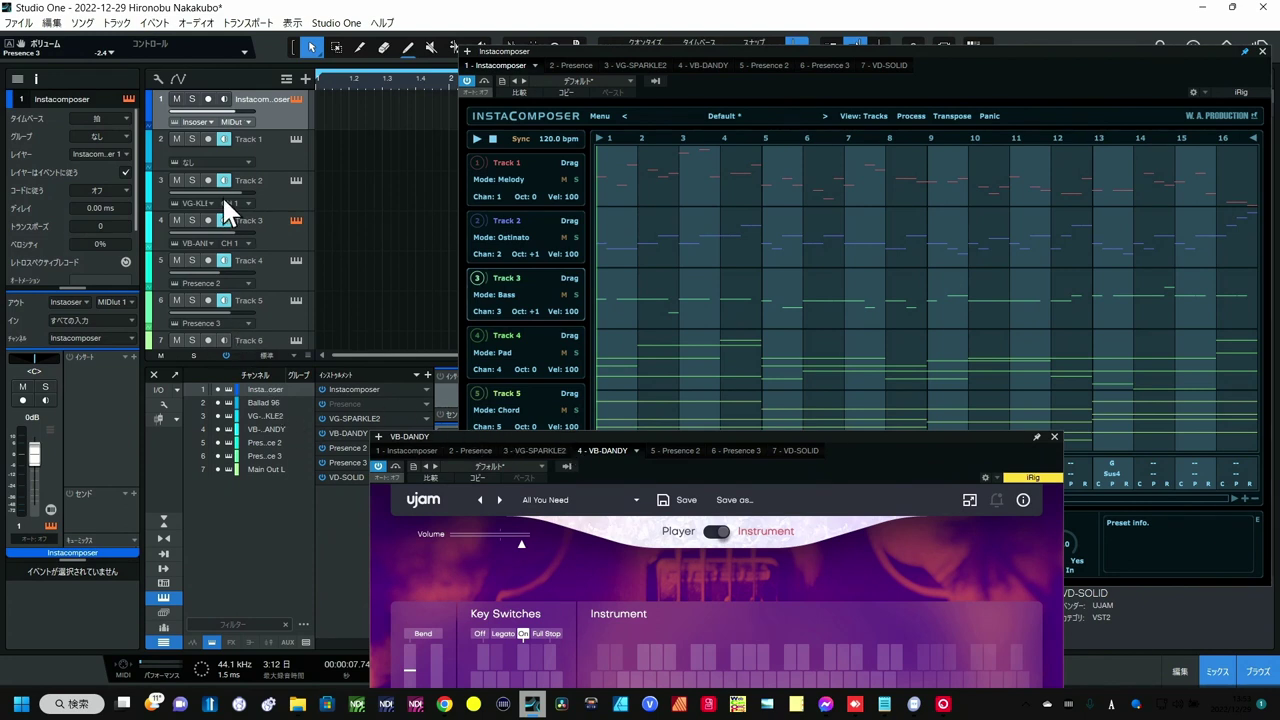
left_click(176, 180)
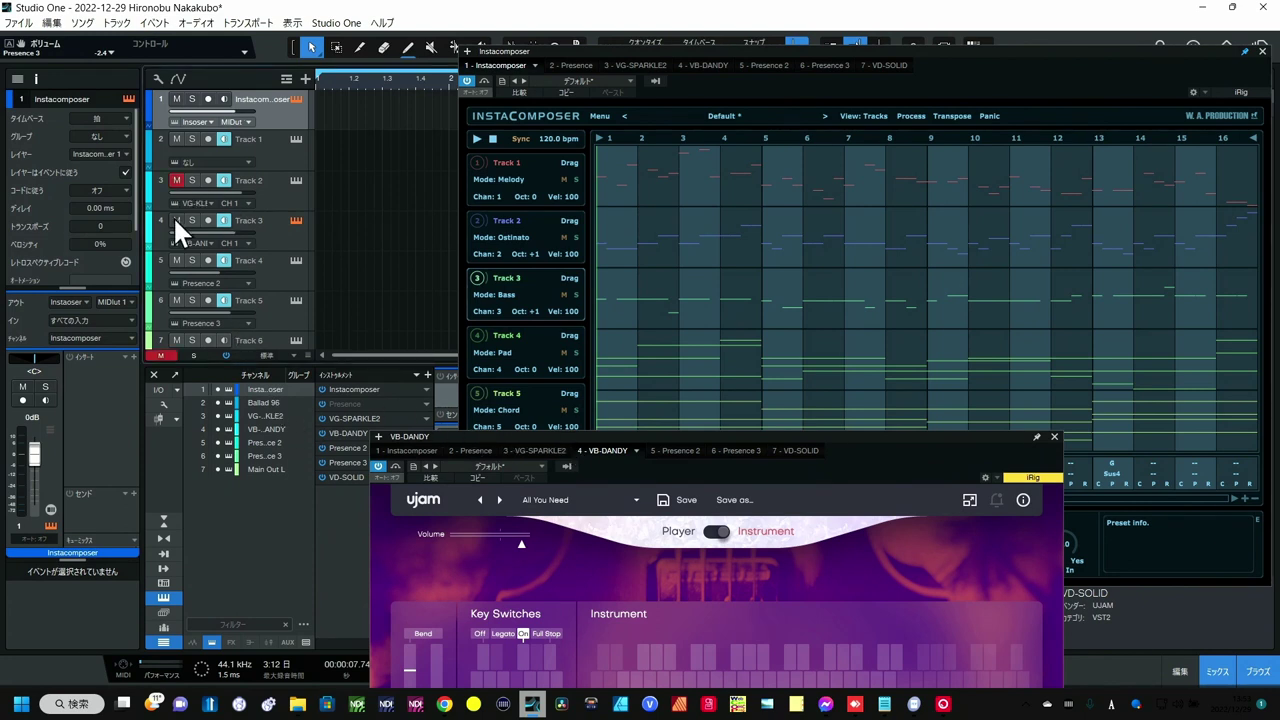
scroll(276, 284, "down", 3)
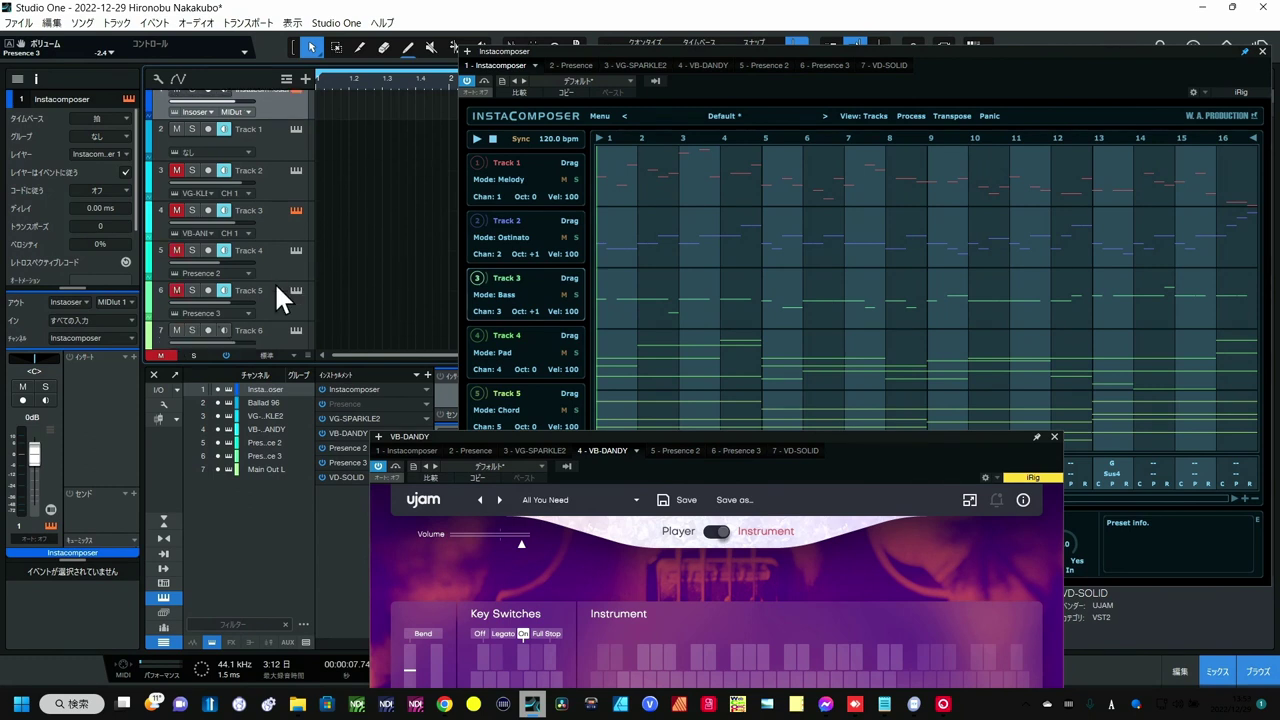
scroll(276, 284, "up", 3)
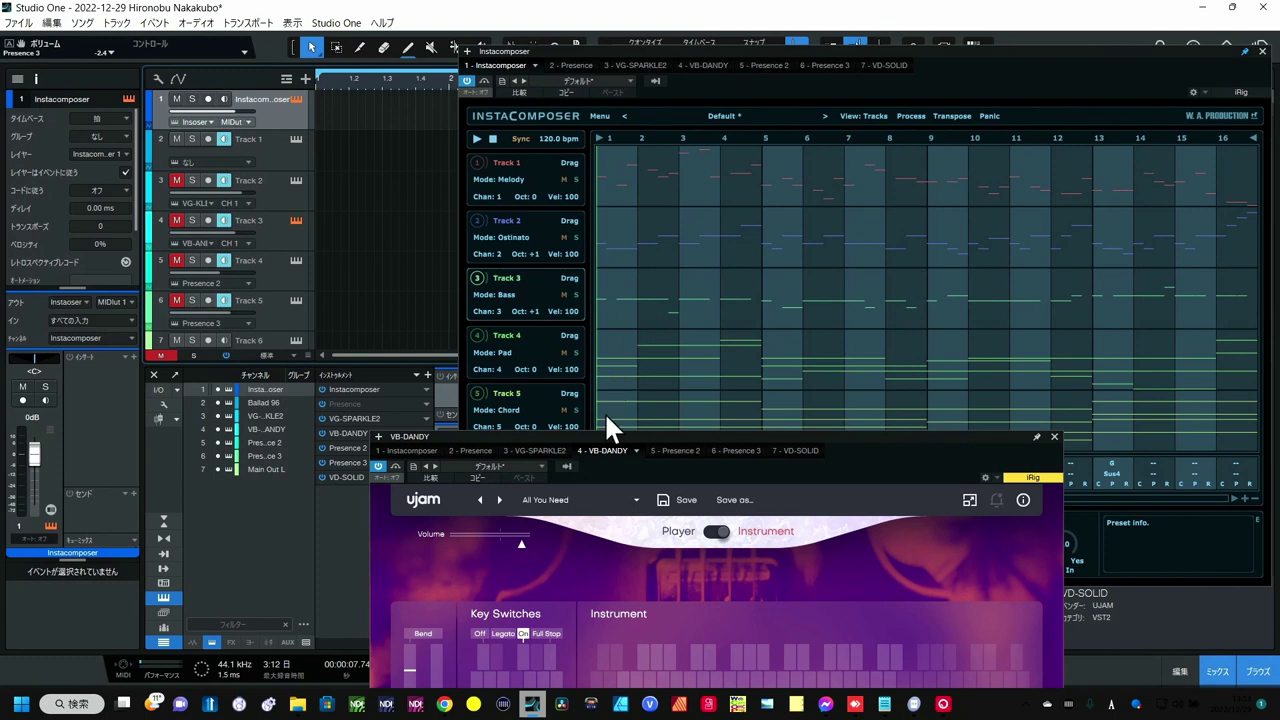
left_click_drag(604, 444, 793, 449)
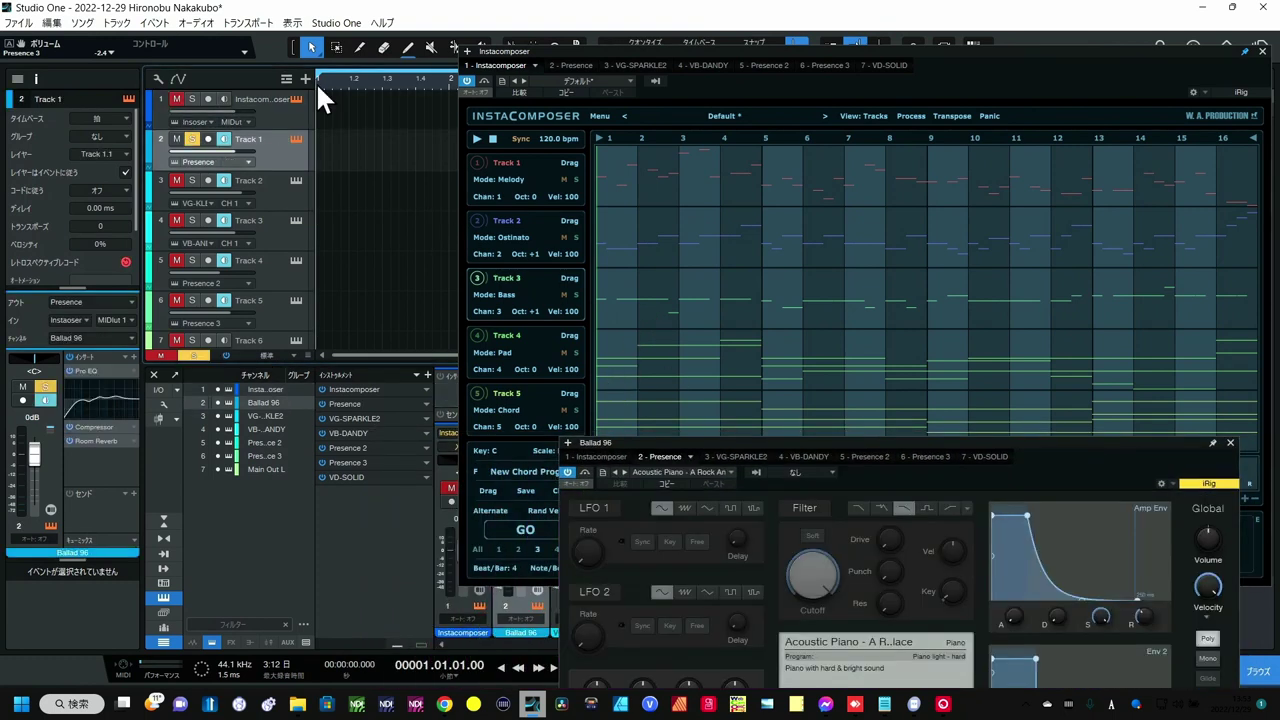
key("space")
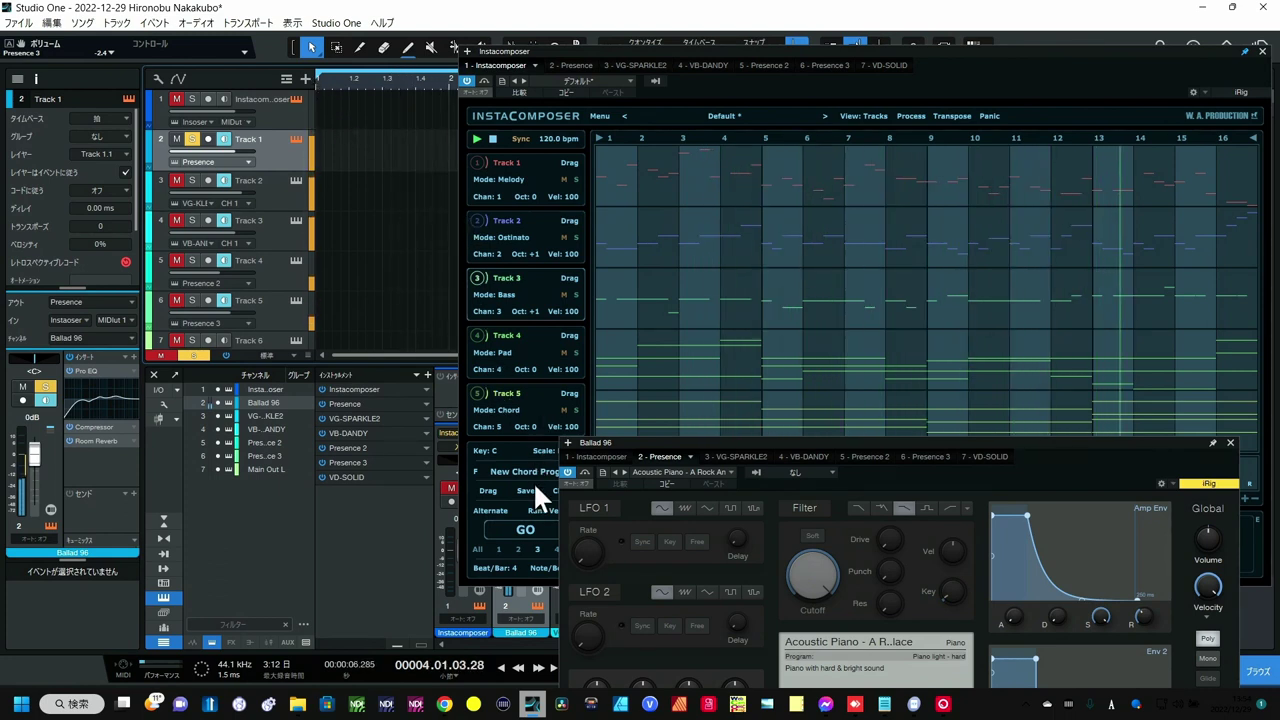
Regenerate only Instacomposer's Track 1 melody, setting Chords to 0.7 and Population to 0.7.
left_click(504, 544)
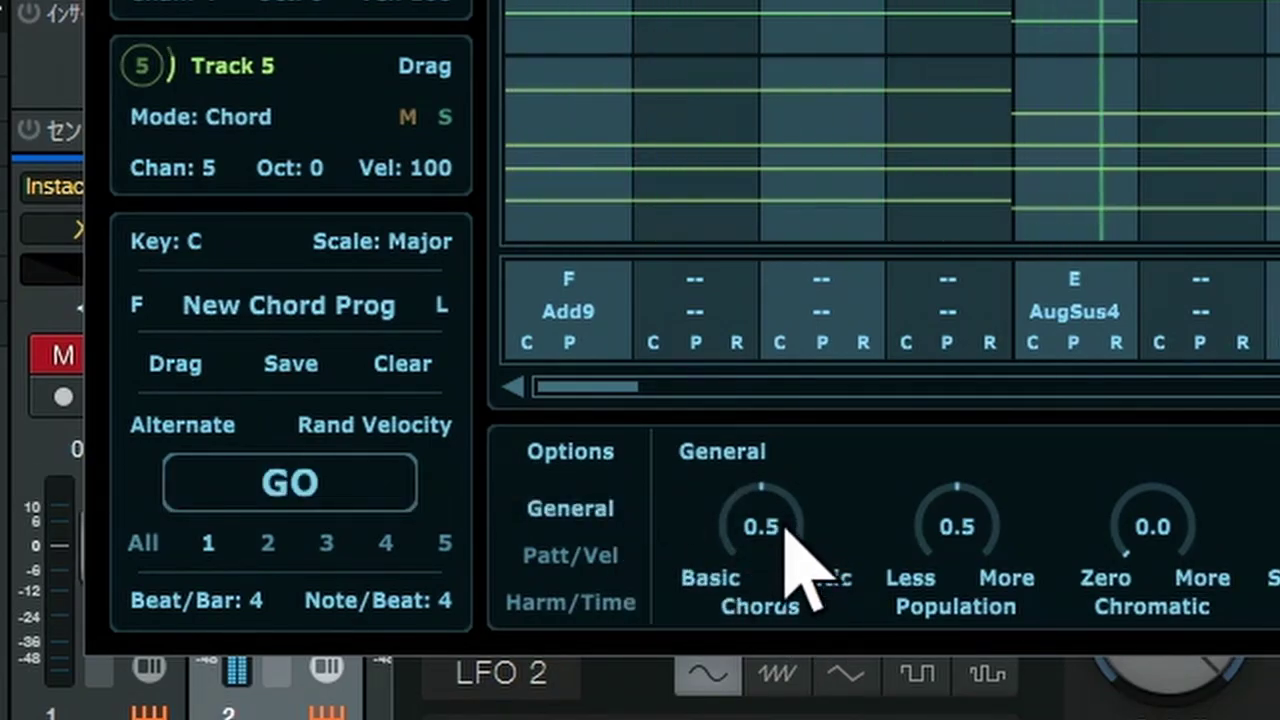
left_click_drag(783, 500, 800, 457)
left_click(336, 505)
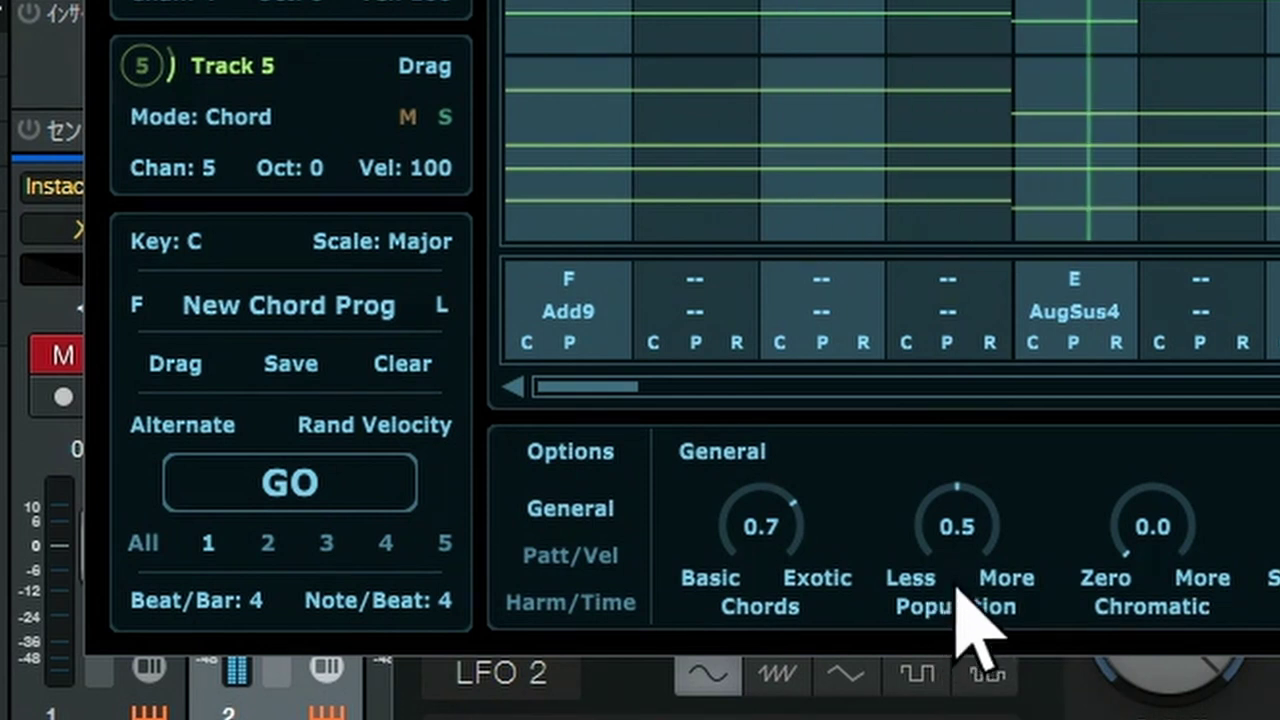
left_click_drag(953, 543, 957, 468)
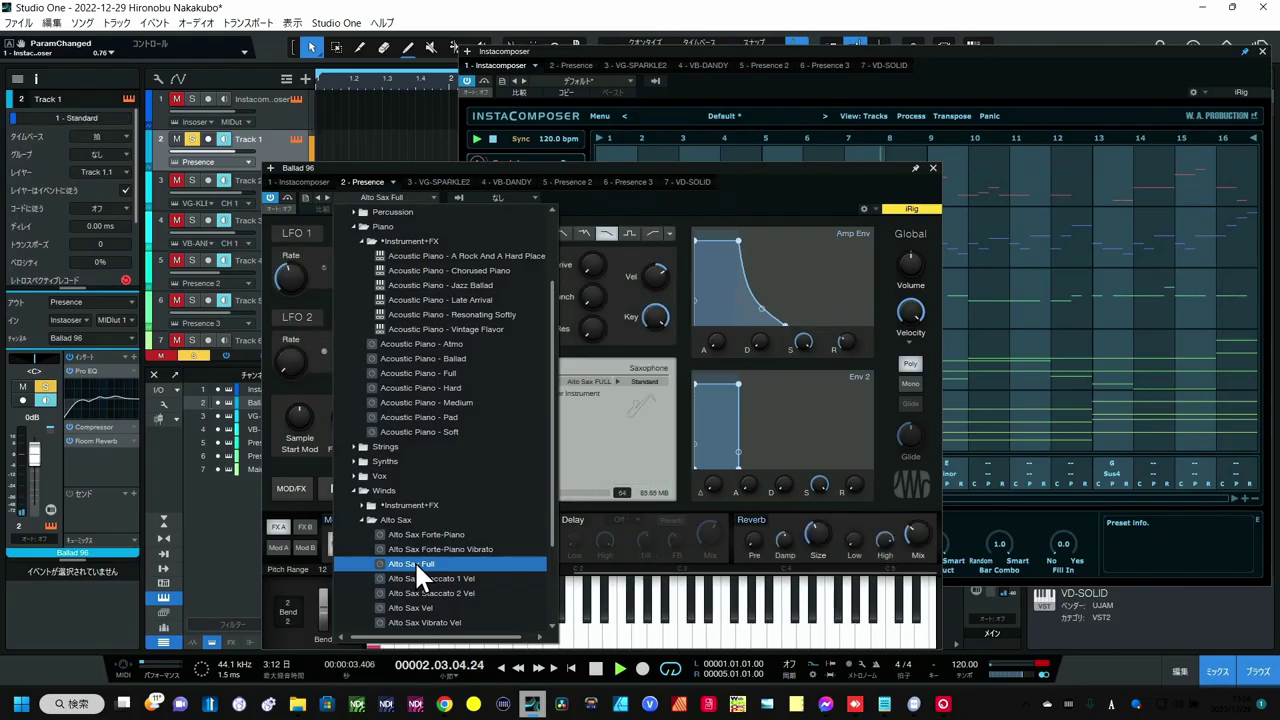
Close the Presence window after choosing the Alto Sax Full preset, and solo Track 2 with Track 1 muted.
left_click(933, 167)
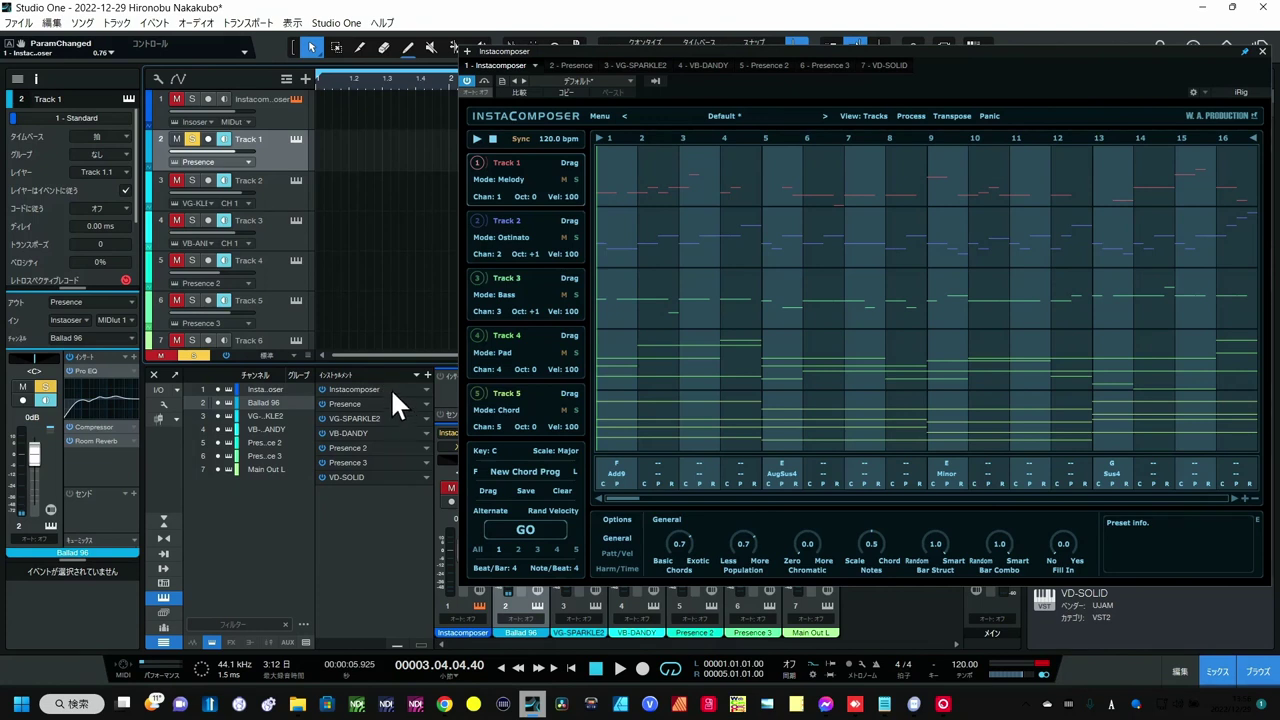
left_click(192, 181)
left_click(175, 138)
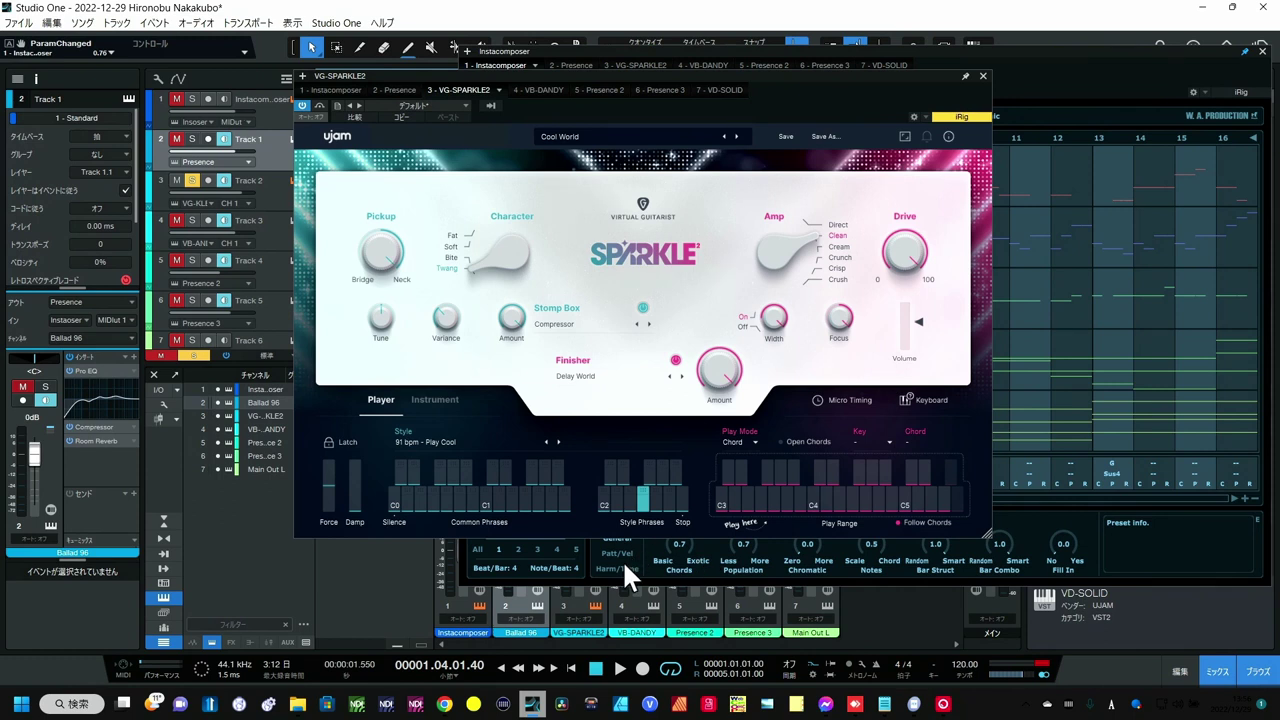
Switch the Sparkle virtual guitarist to Instrument mode and play the song to hear it.
left_click(446, 400)
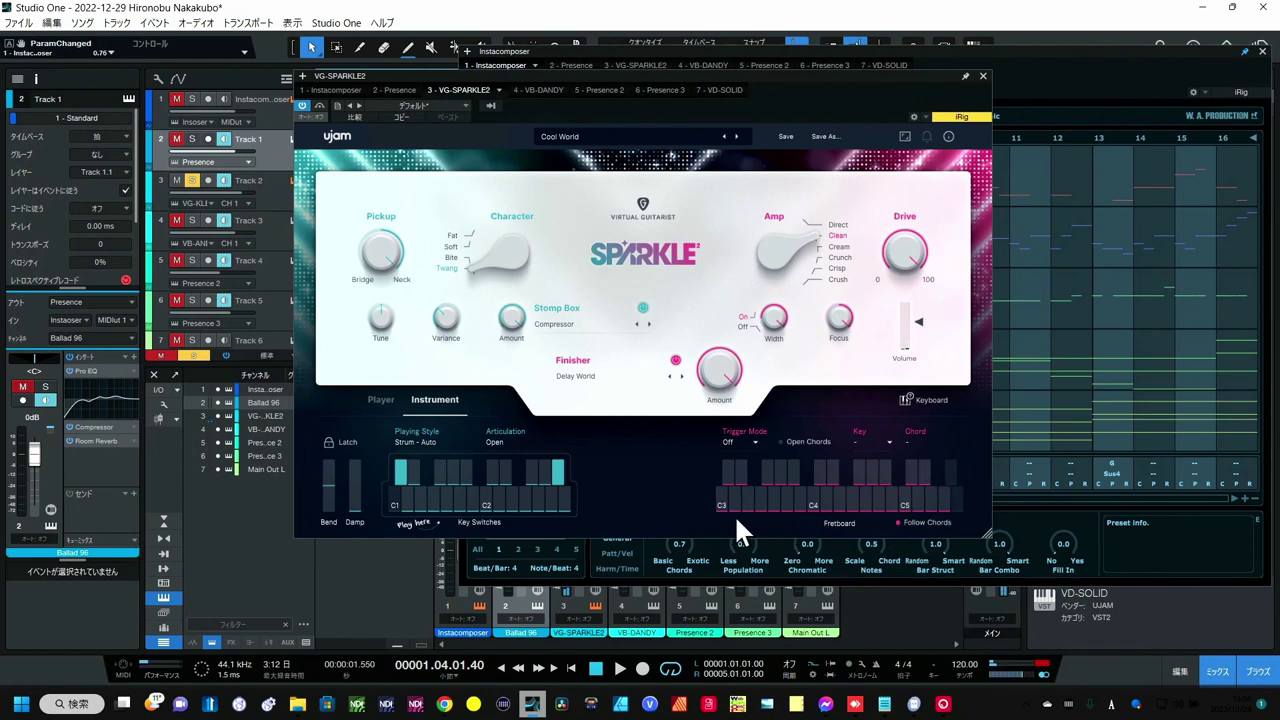
left_click(561, 130)
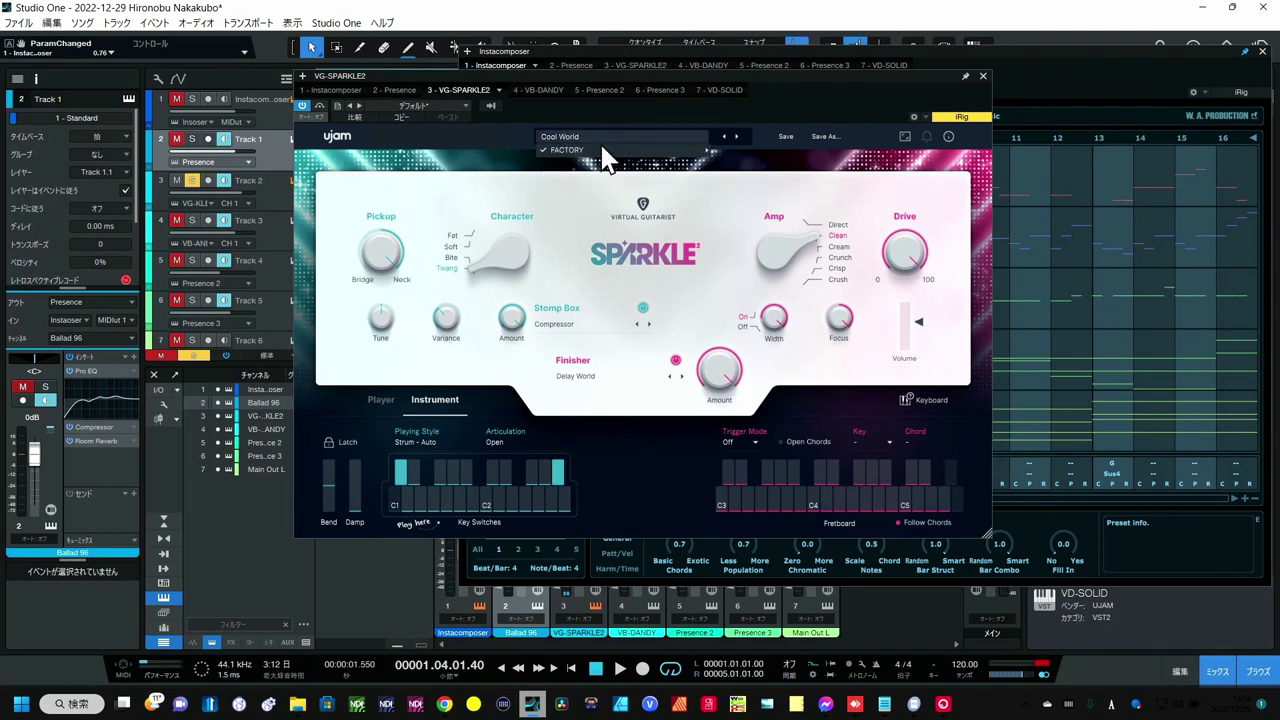
left_click_drag(639, 74, 659, 93)
key("space")
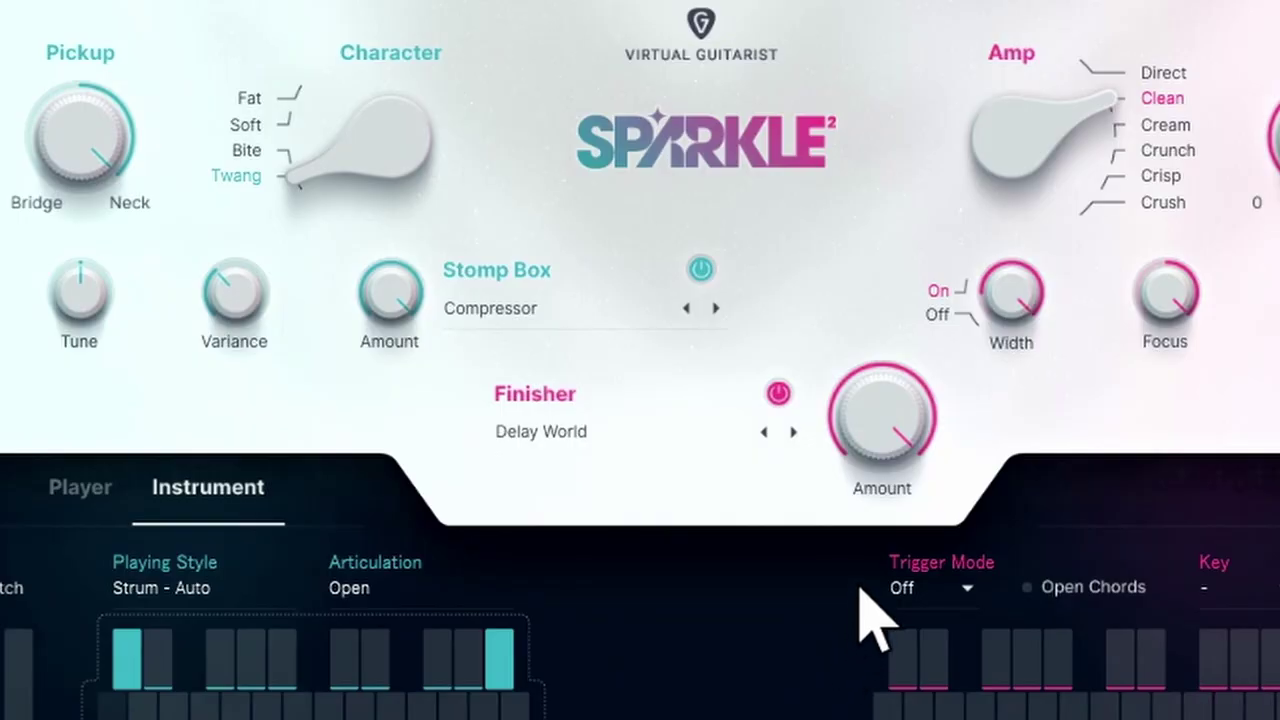
Set Sparkle's Trigger Mode to On and lower the Finisher's Amount.
left_click(774, 457)
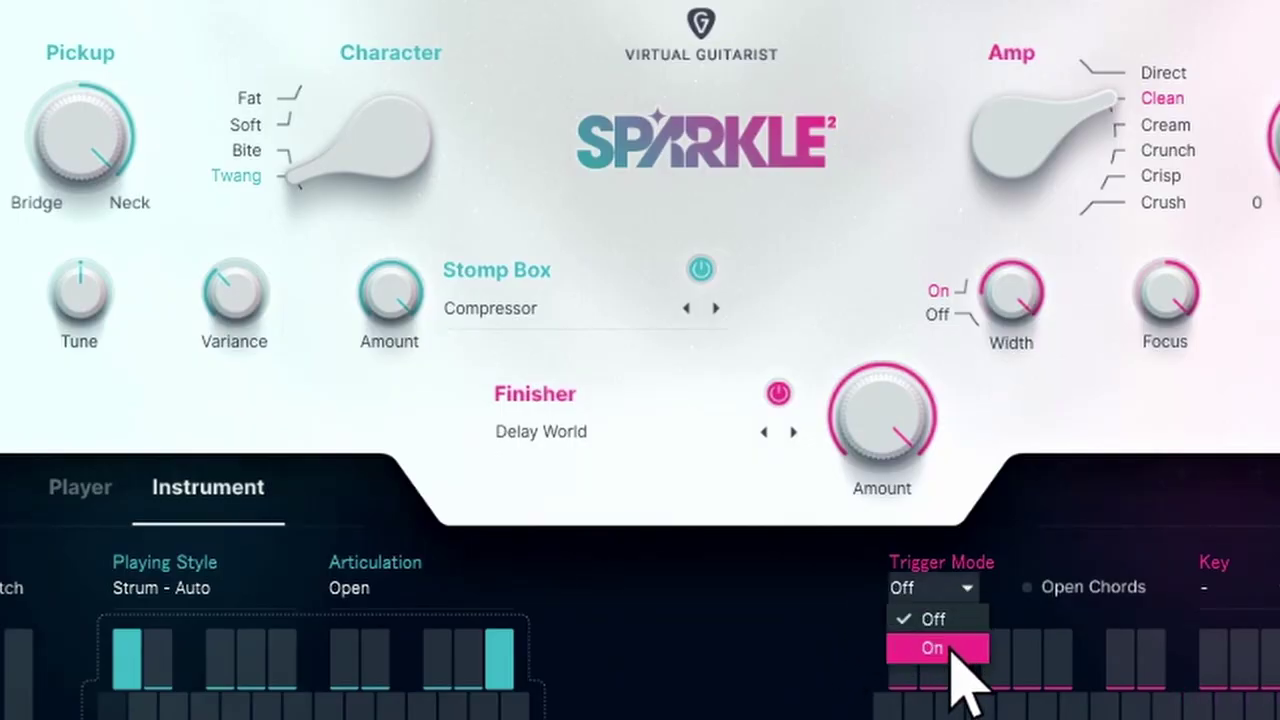
left_click(940, 650)
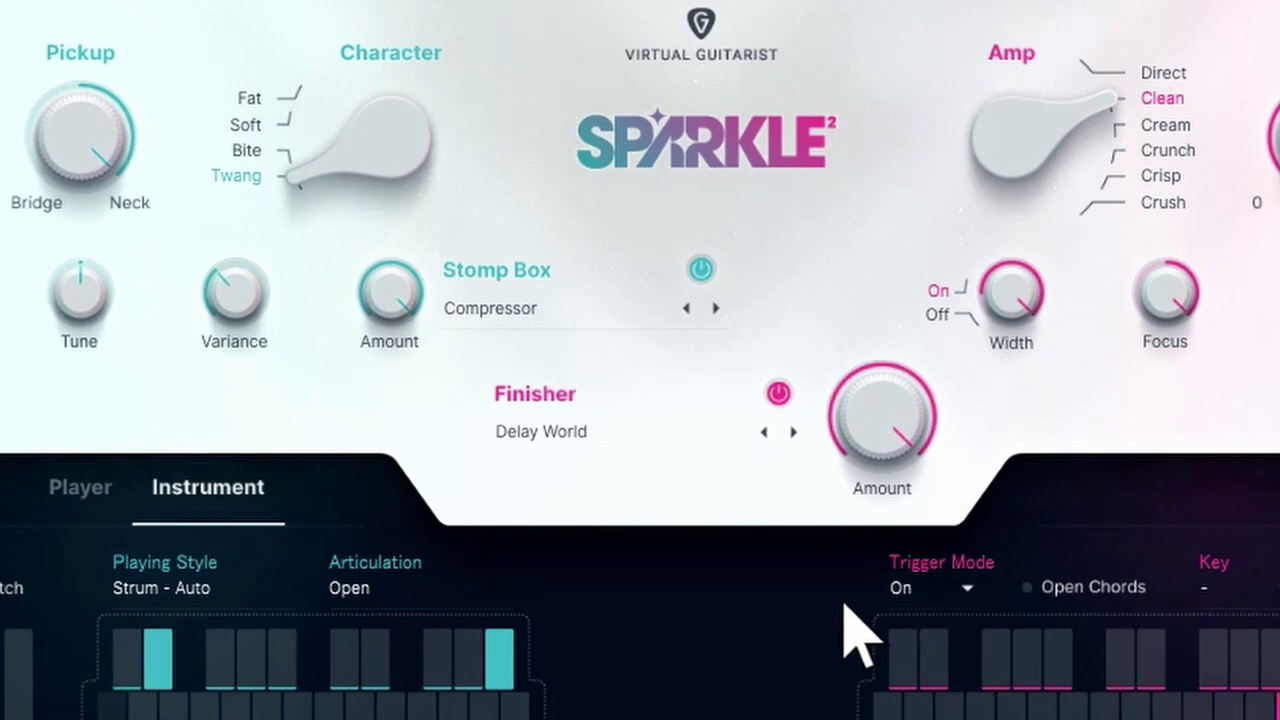
left_click_drag(886, 429, 840, 719)
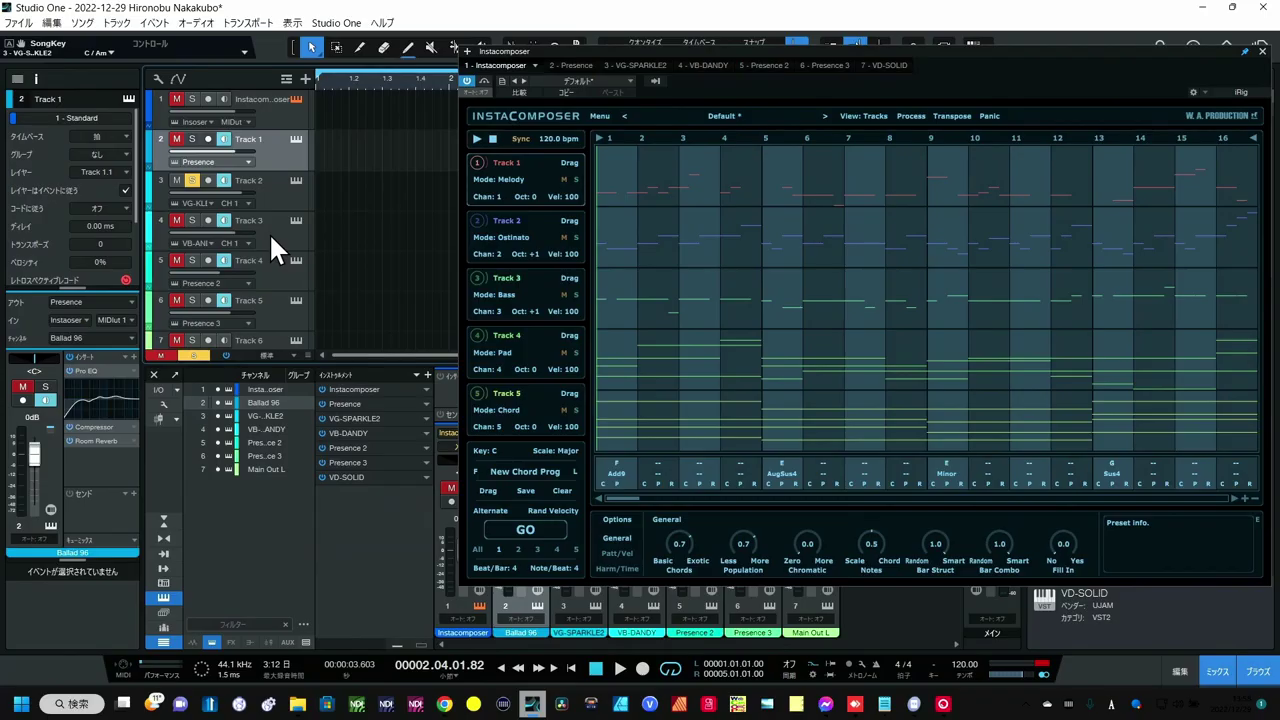
Solo Track 3 in place of Track 2 and play the song to audition the Dandy bass.
left_click(192, 218)
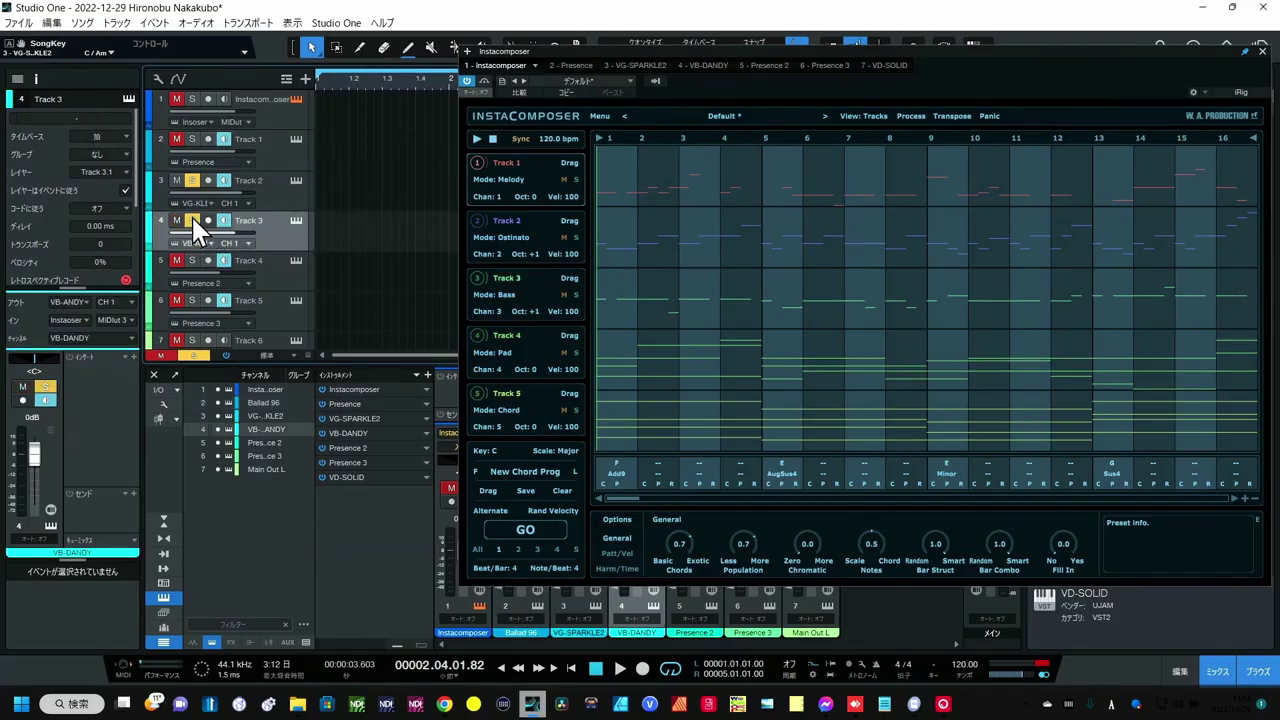
left_click(172, 182)
key("space")
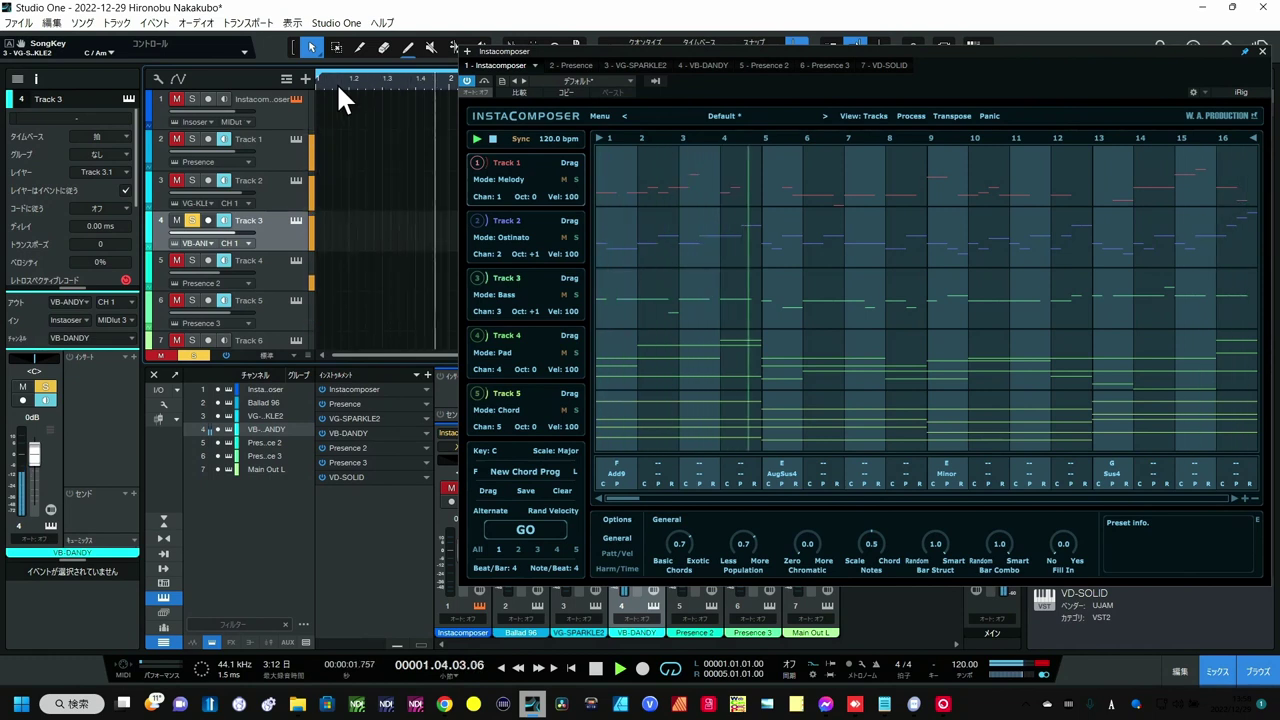
key("space")
Solo Track 4, play it back, and set its volume to -9.0 dB.
left_click(280, 285)
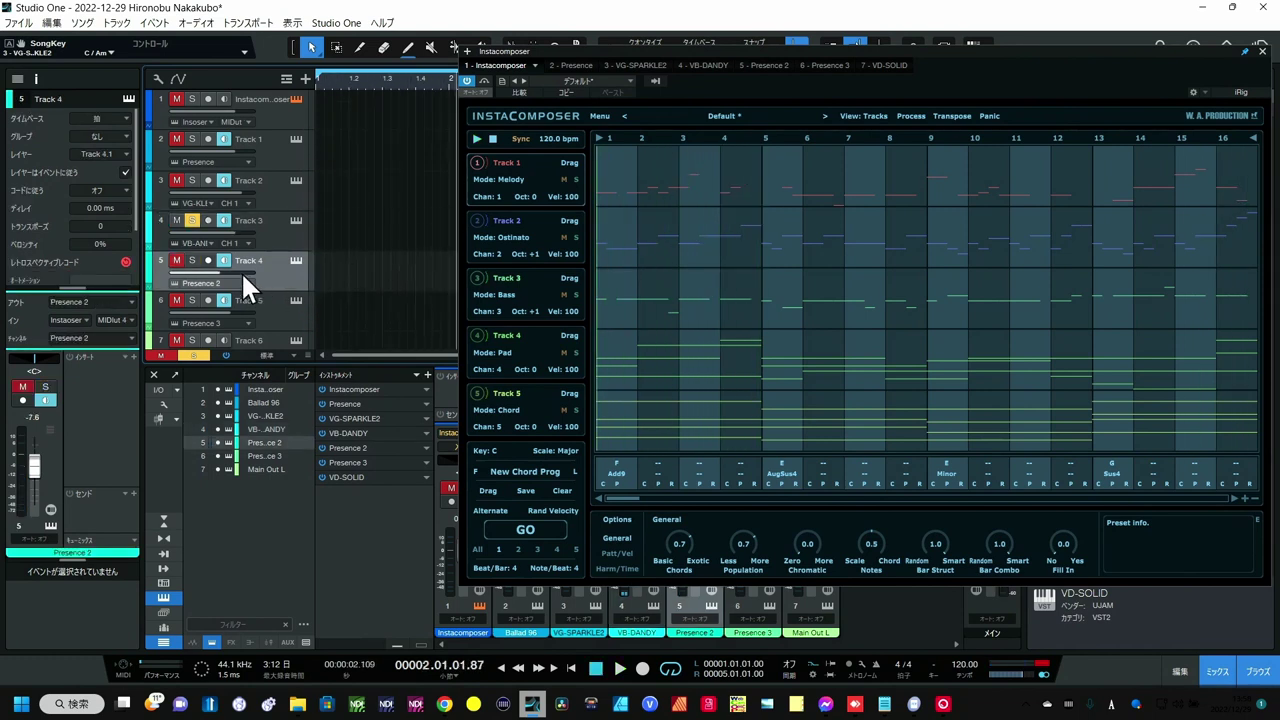
key("space")
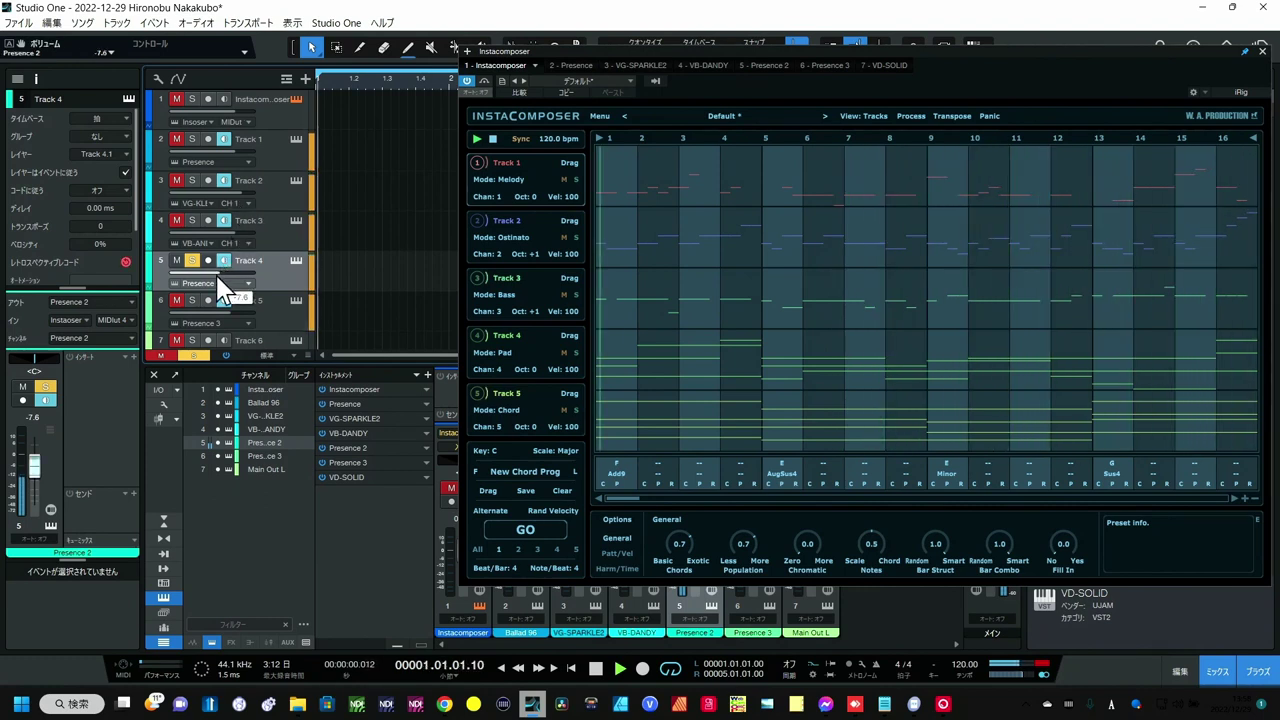
left_click_drag(219, 273, 216, 273)
key("space")
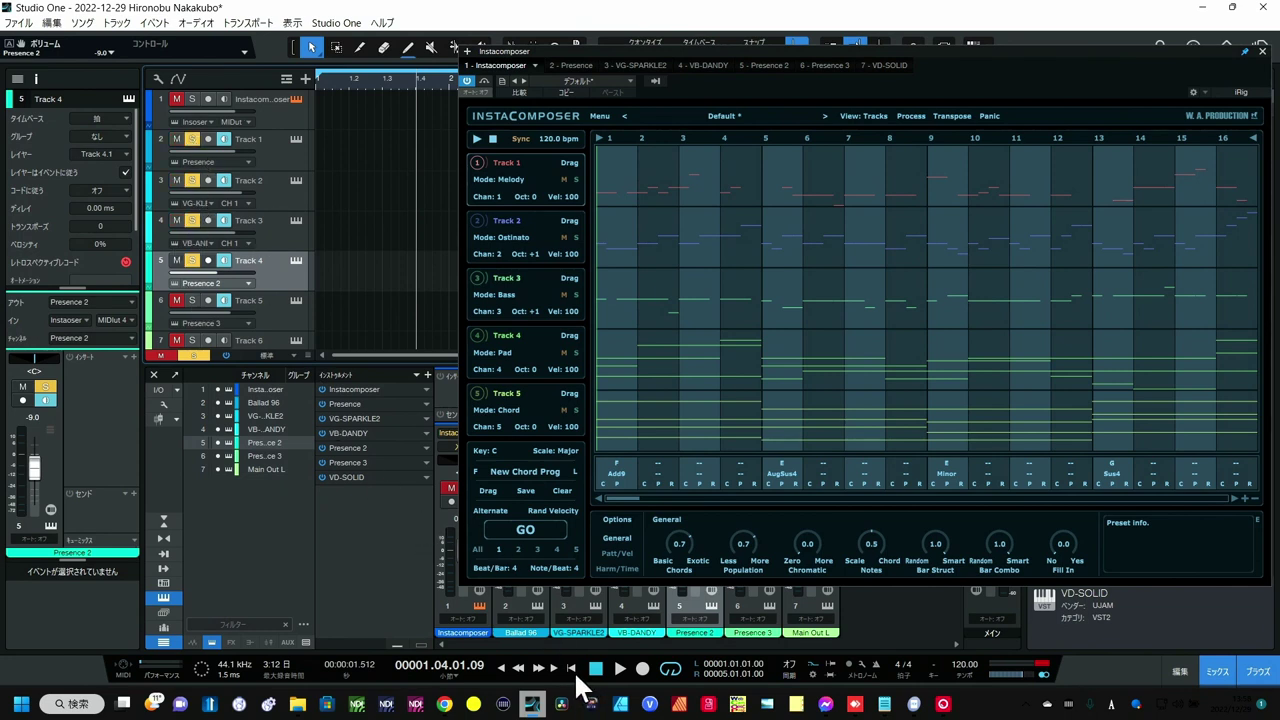
Play Tracks 1 to 4 together and set Instacomposer's Track 2 to Rhythm mode with octave +1.
key("space")
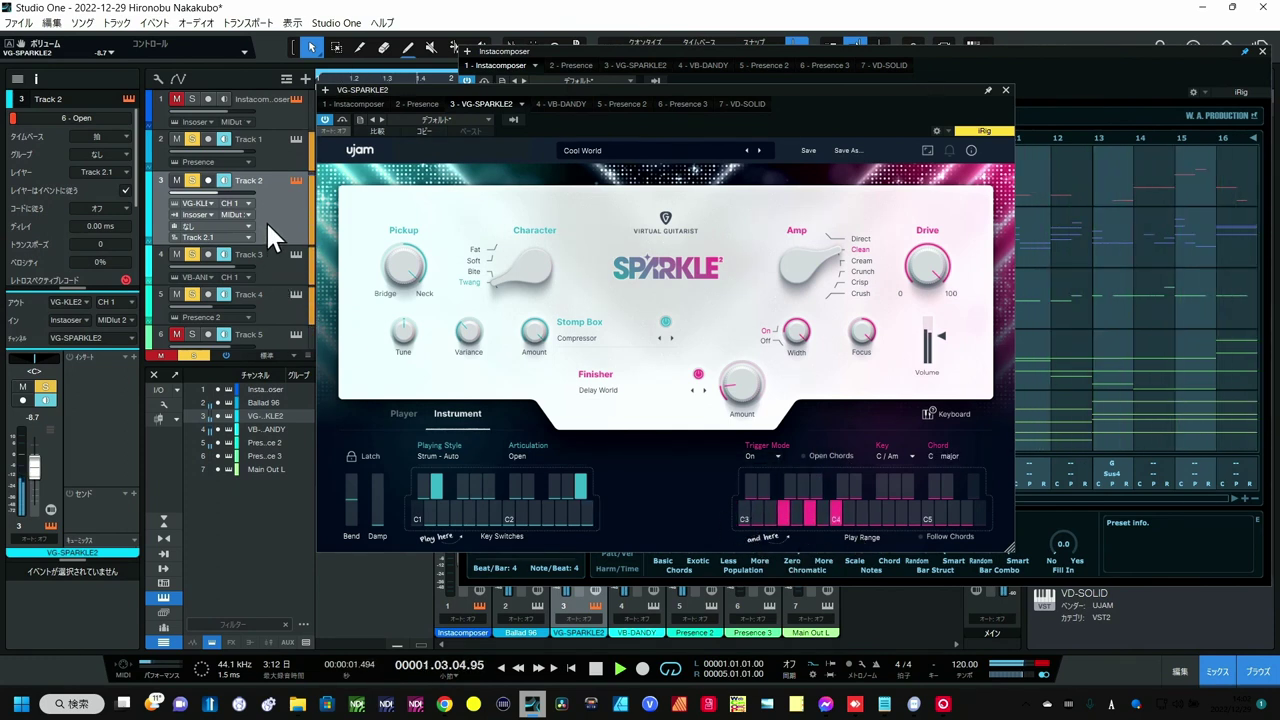
left_click(1113, 52)
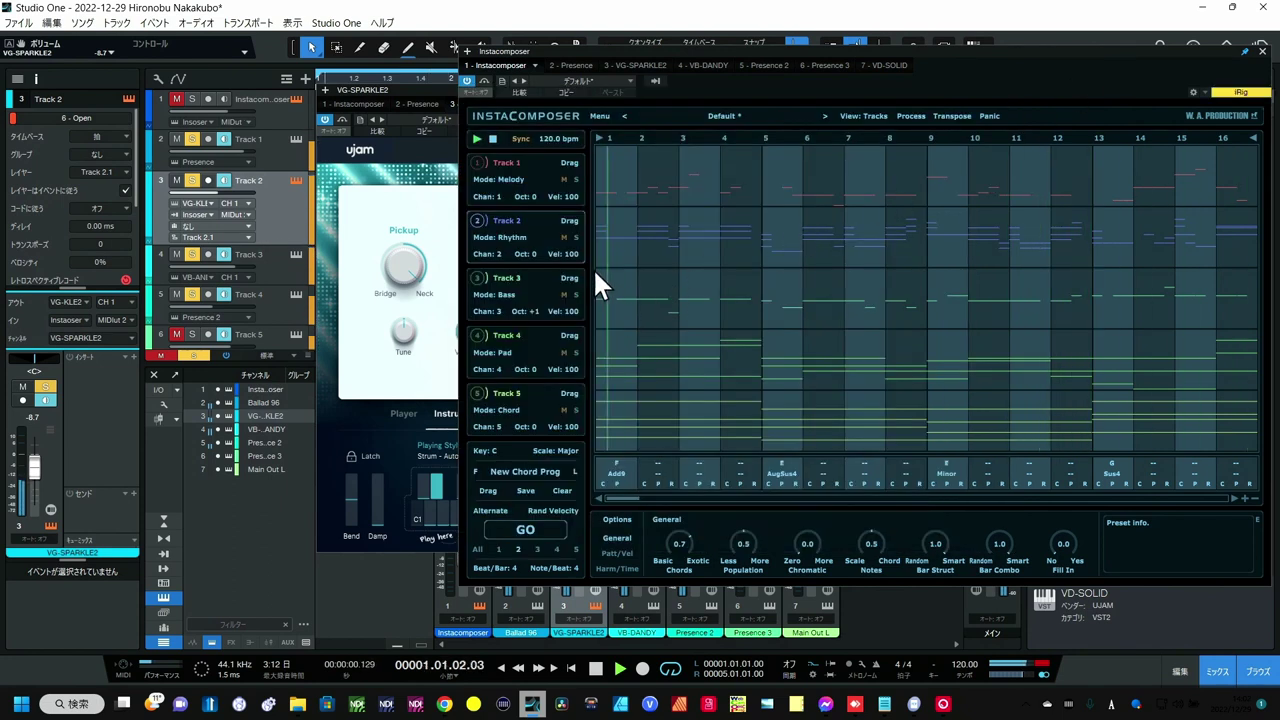
left_click(528, 254)
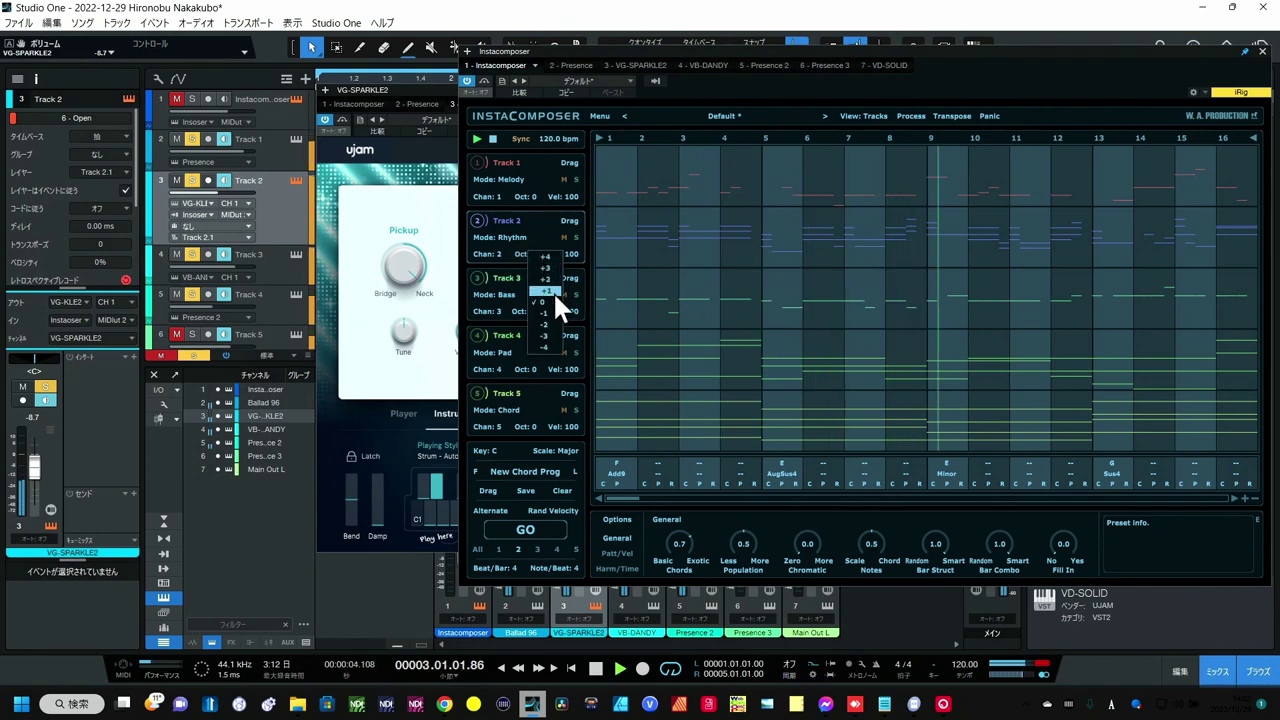
left_click(553, 291)
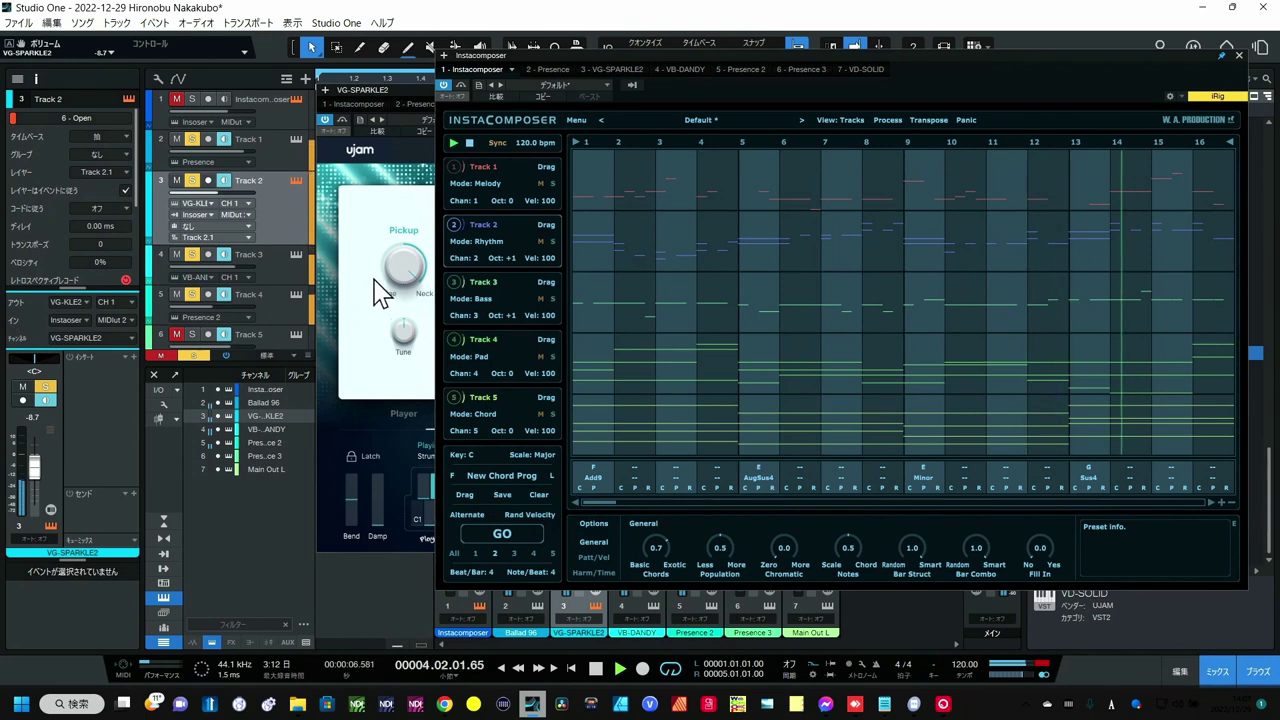
Set Sparkle's Character to Soft and its Amp to Cream during playback.
left_click(362, 236)
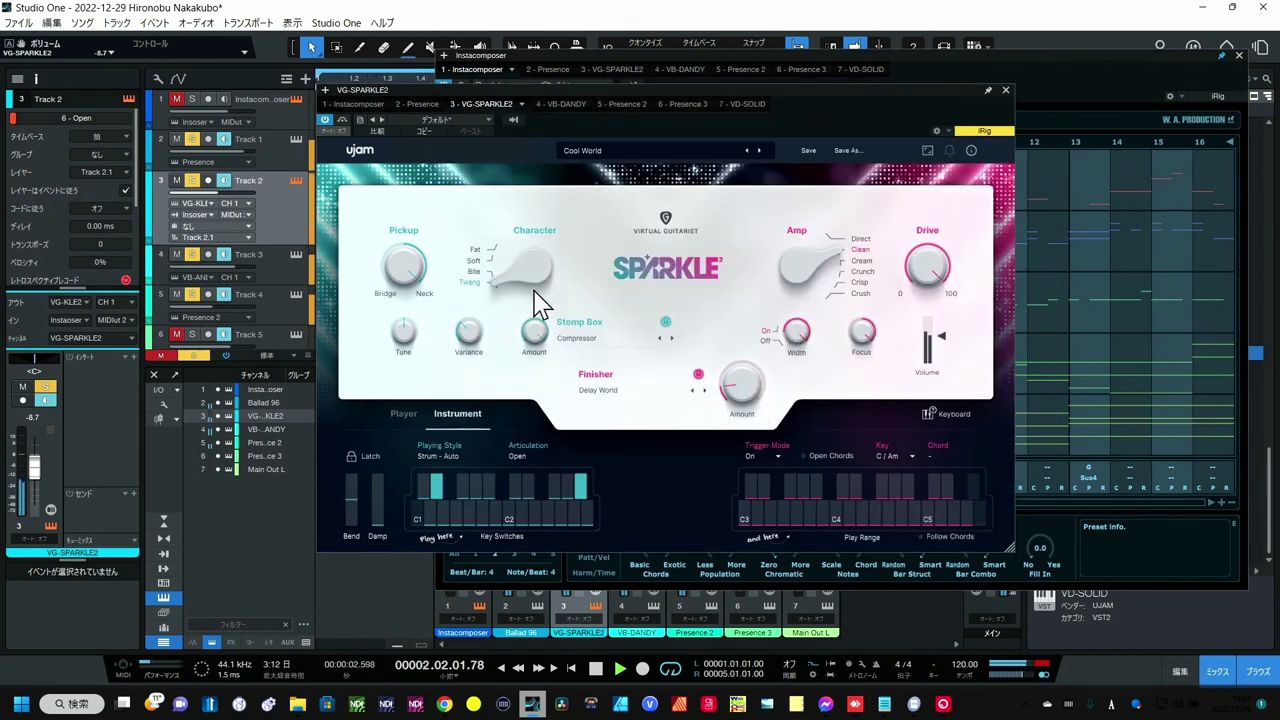
left_click_drag(530, 290, 510, 205)
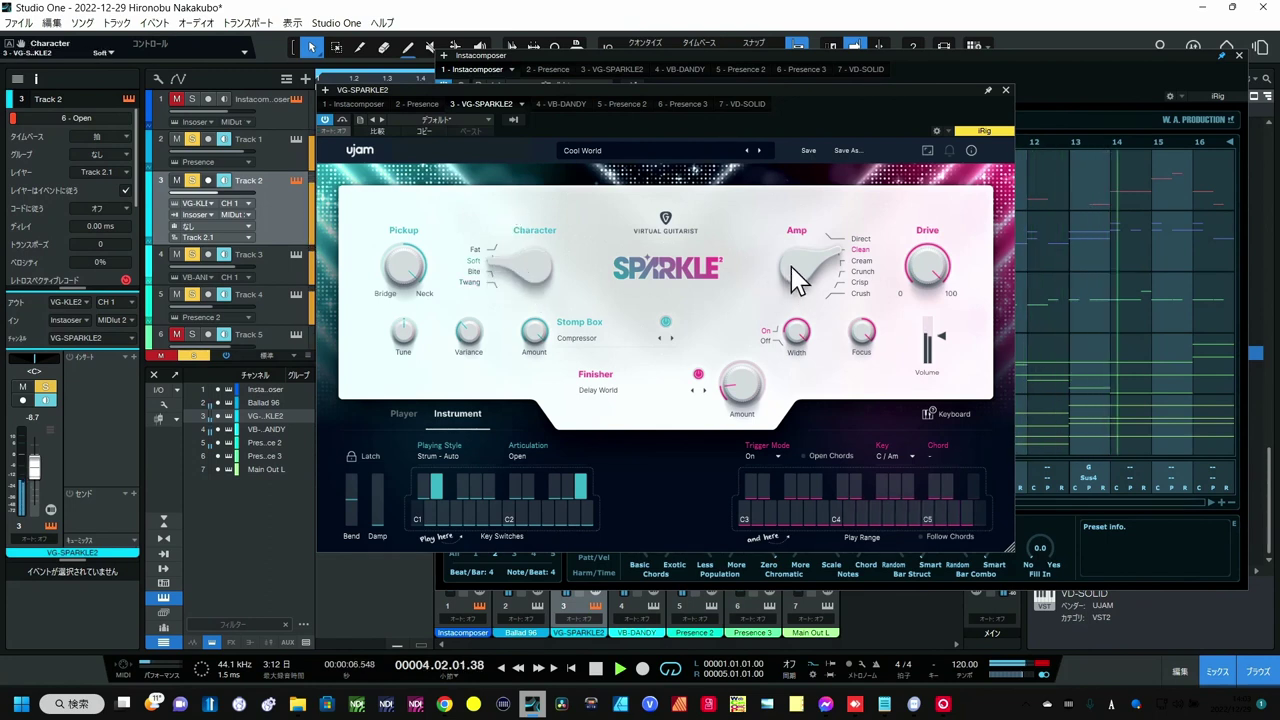
left_click_drag(794, 271, 863, 300)
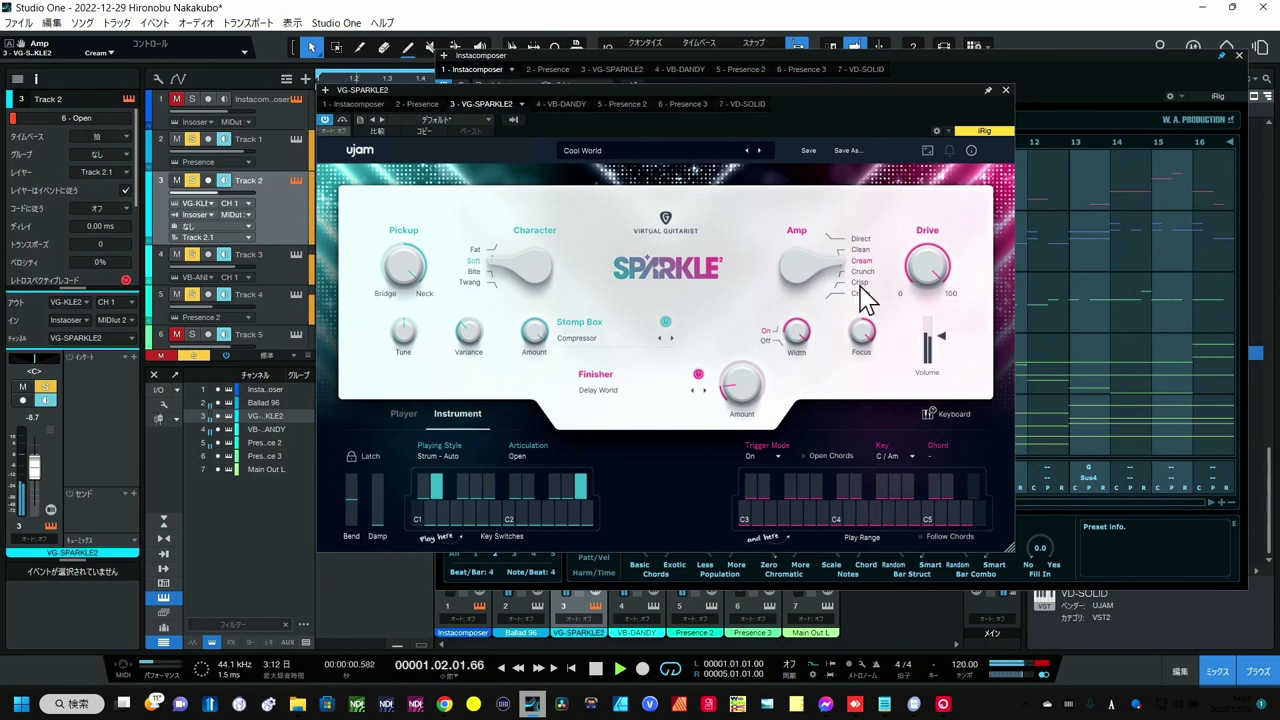
Change Sparkle's Stomp Box to Auto Wah Syncopated and set Track 2's volume to -4.2 dB.
left_click(668, 338)
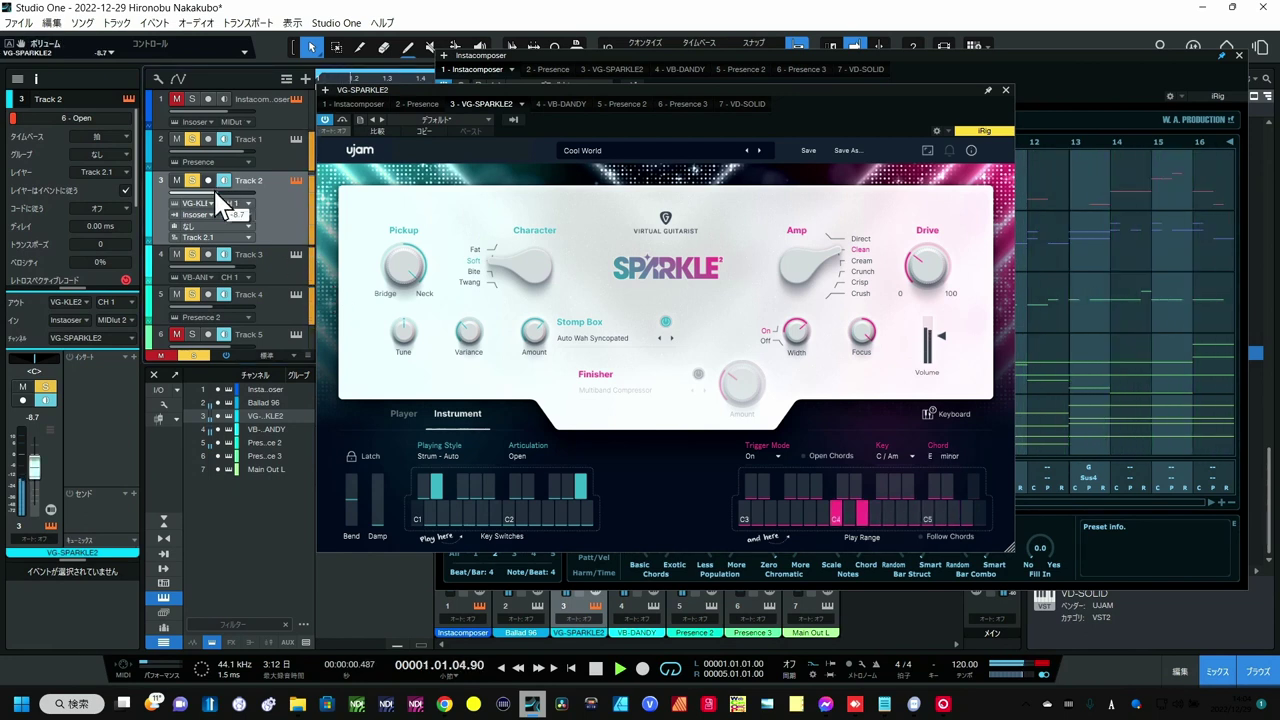
left_click_drag(215, 192, 222, 183)
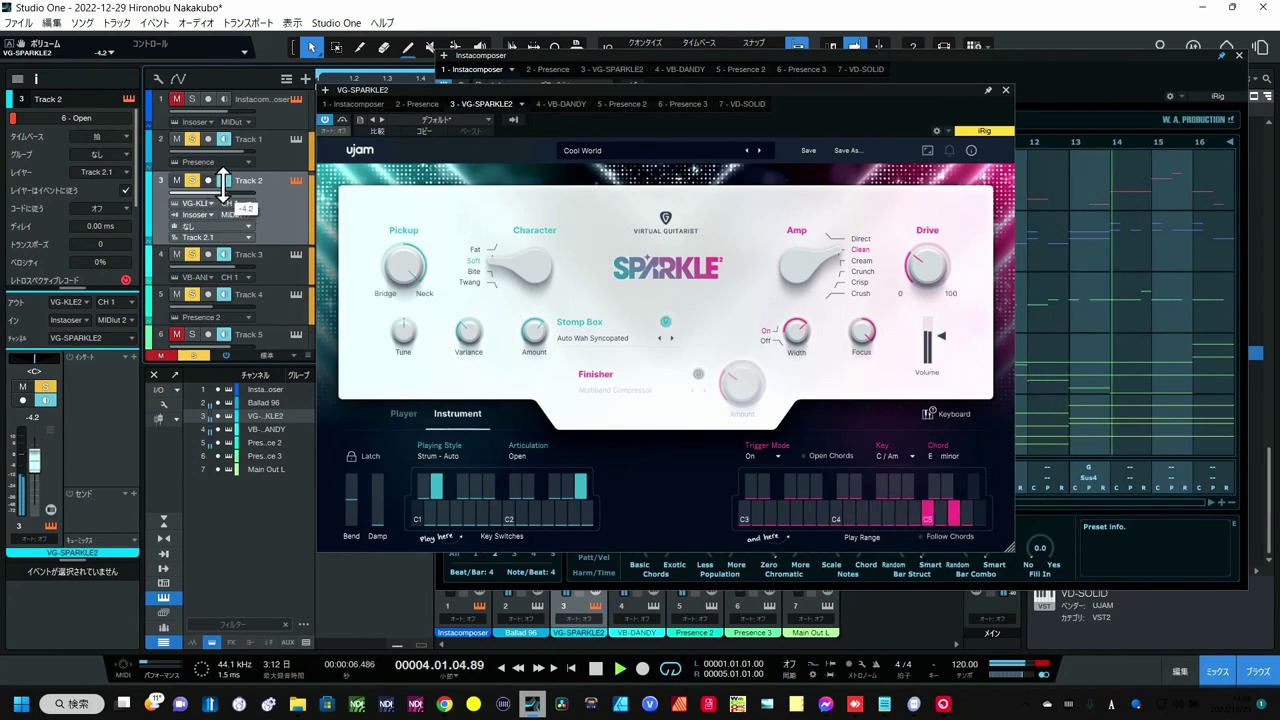
Set Track 2's volume to -3.5 dB, and play the song with the VD-SOLID drum instrument open.
left_click_drag(223, 187, 224, 186)
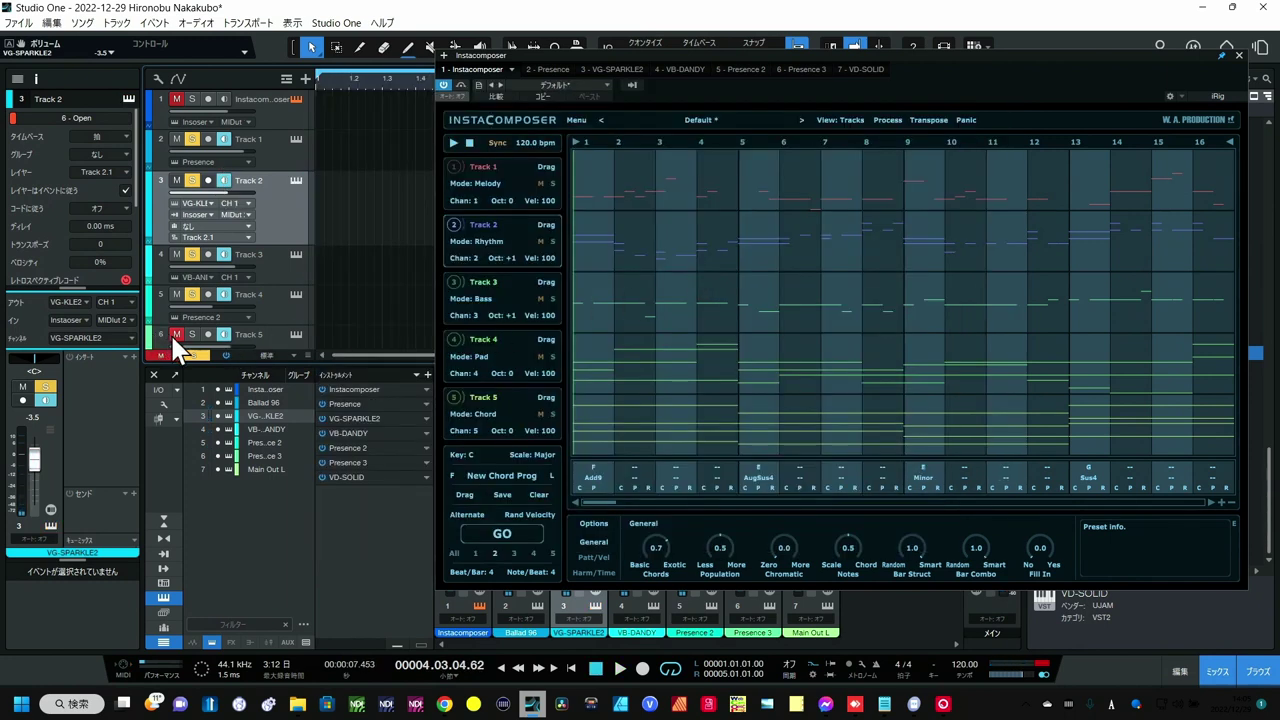
left_click(290, 331)
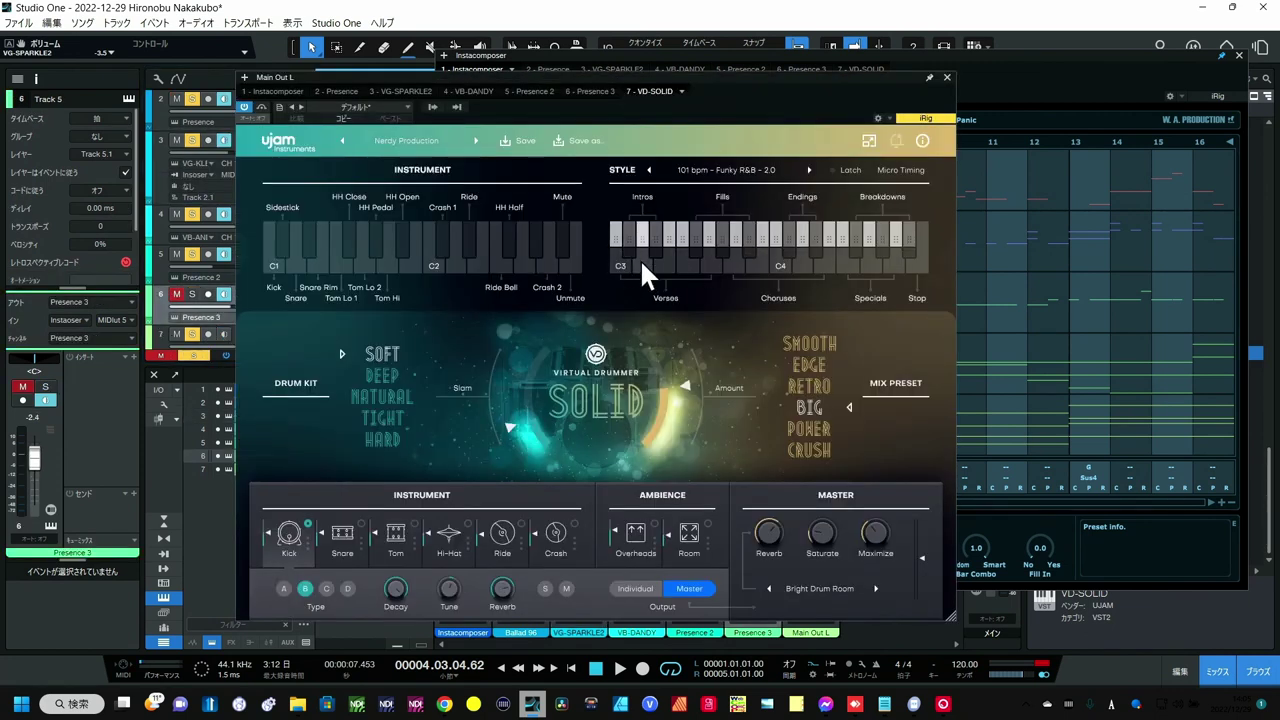
key("space")
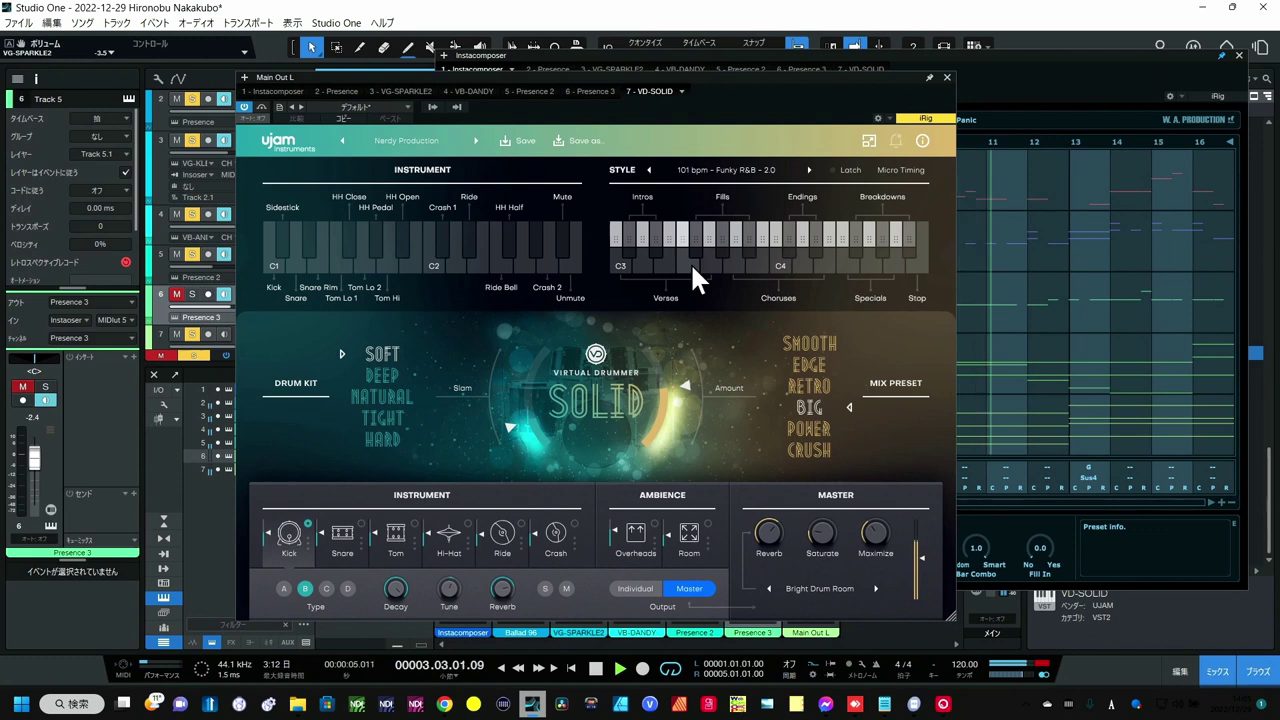
Turn on Latch in VD-SOLID and set its master volume to 3.9 dB during playback.
left_click(846, 171)
left_click_drag(921, 558, 918, 504)
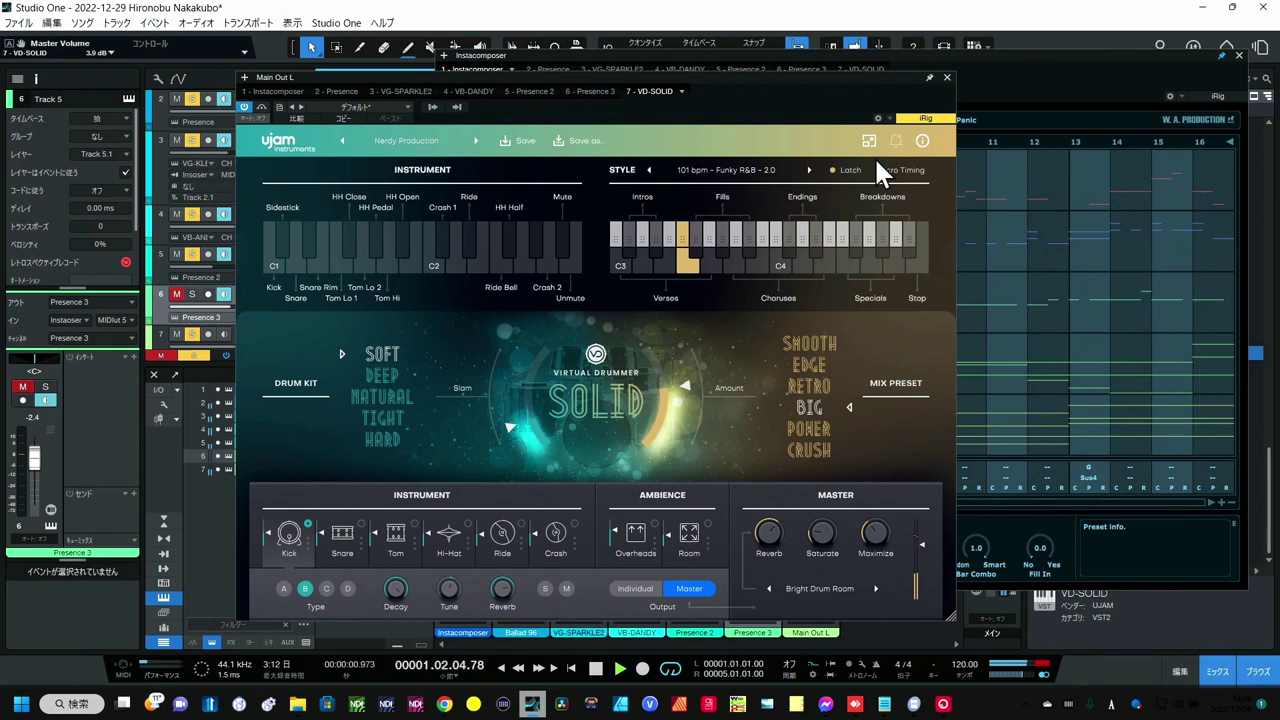
key("space")
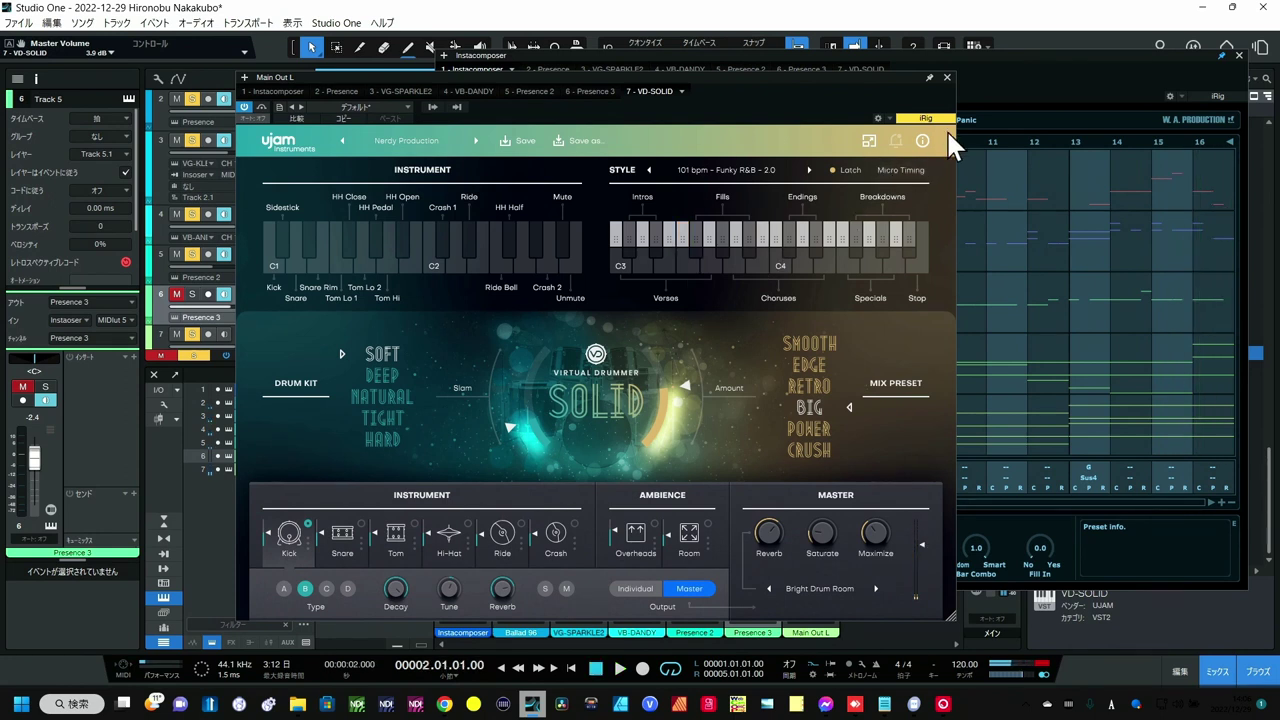
left_click(947, 78)
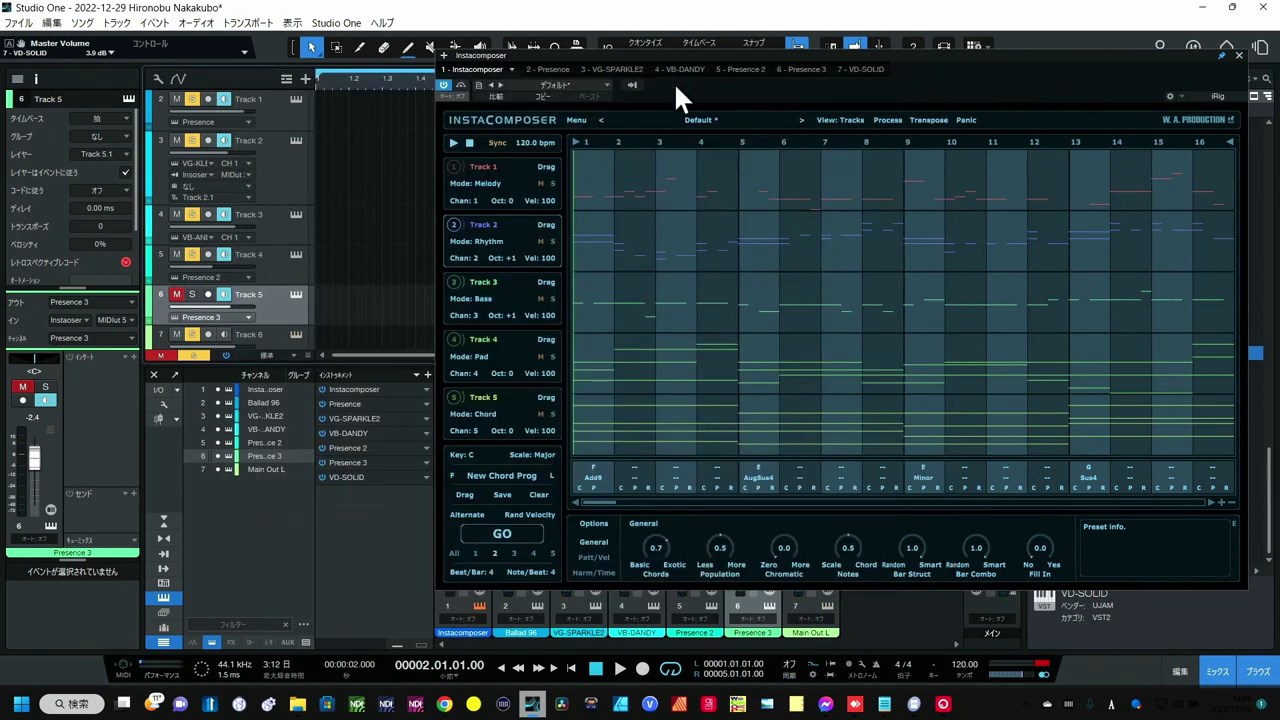
Turn off Latch in VD-SOLID and place a Funky R&B verse pattern as MIDI on Track 6 from bar 1.
left_click_drag(673, 81, 1085, 67)
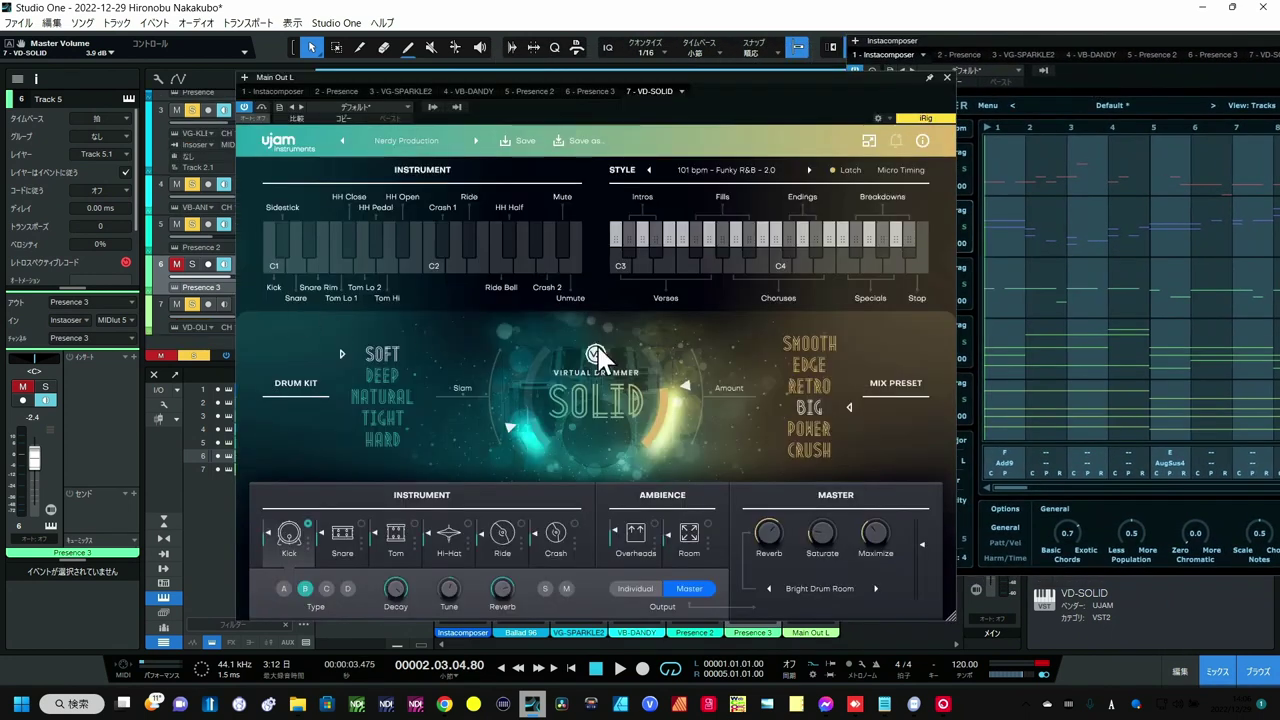
left_click(690, 265)
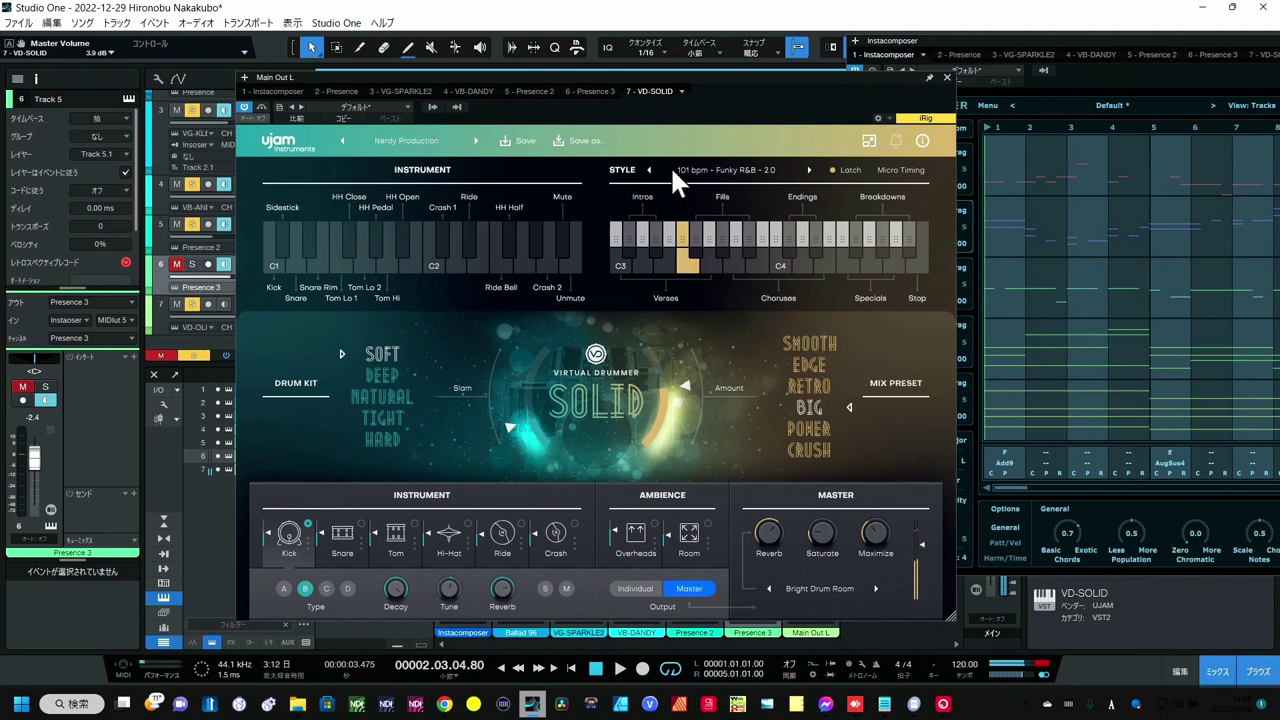
left_click(856, 173)
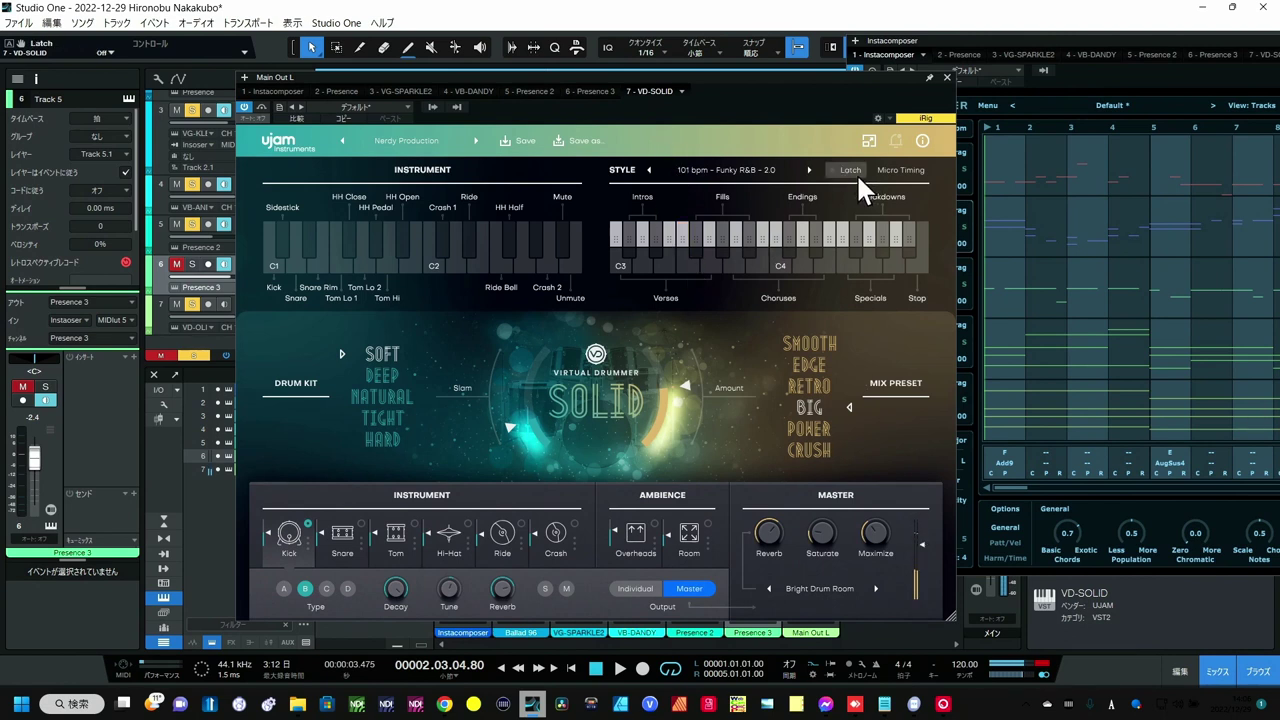
left_click_drag(757, 97, 1068, 88)
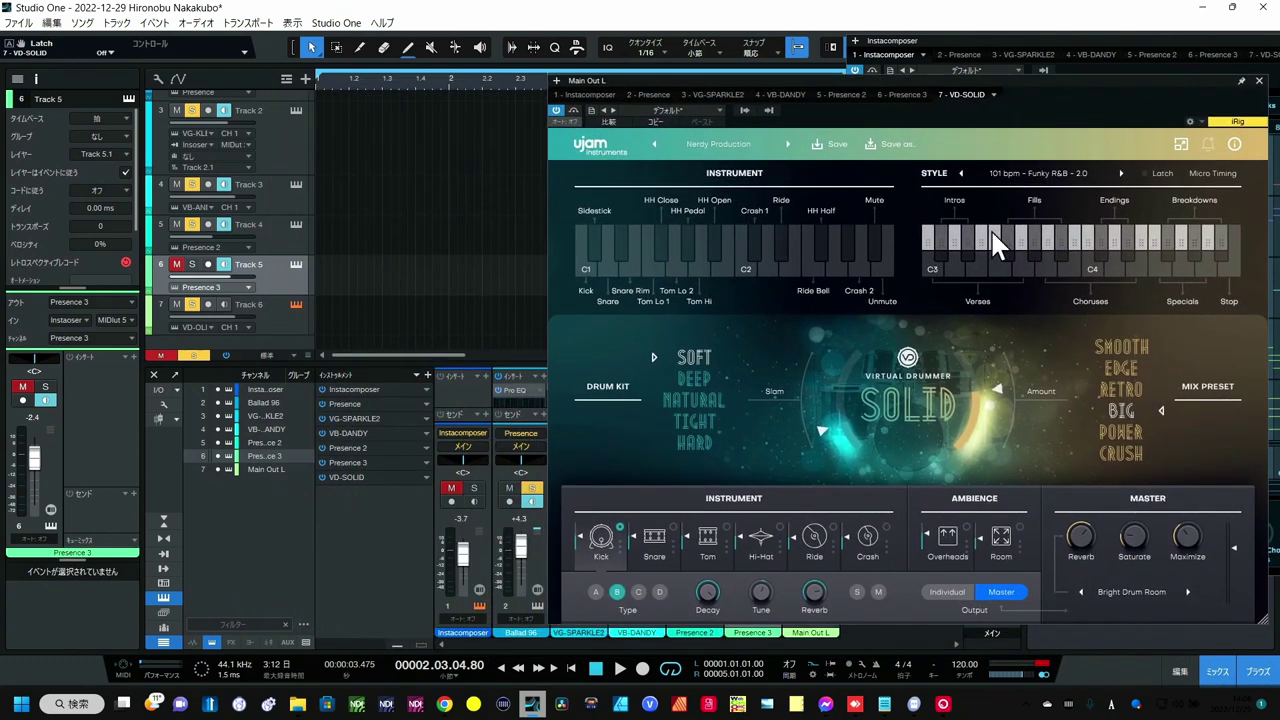
left_click_drag(718, 233, 308, 316)
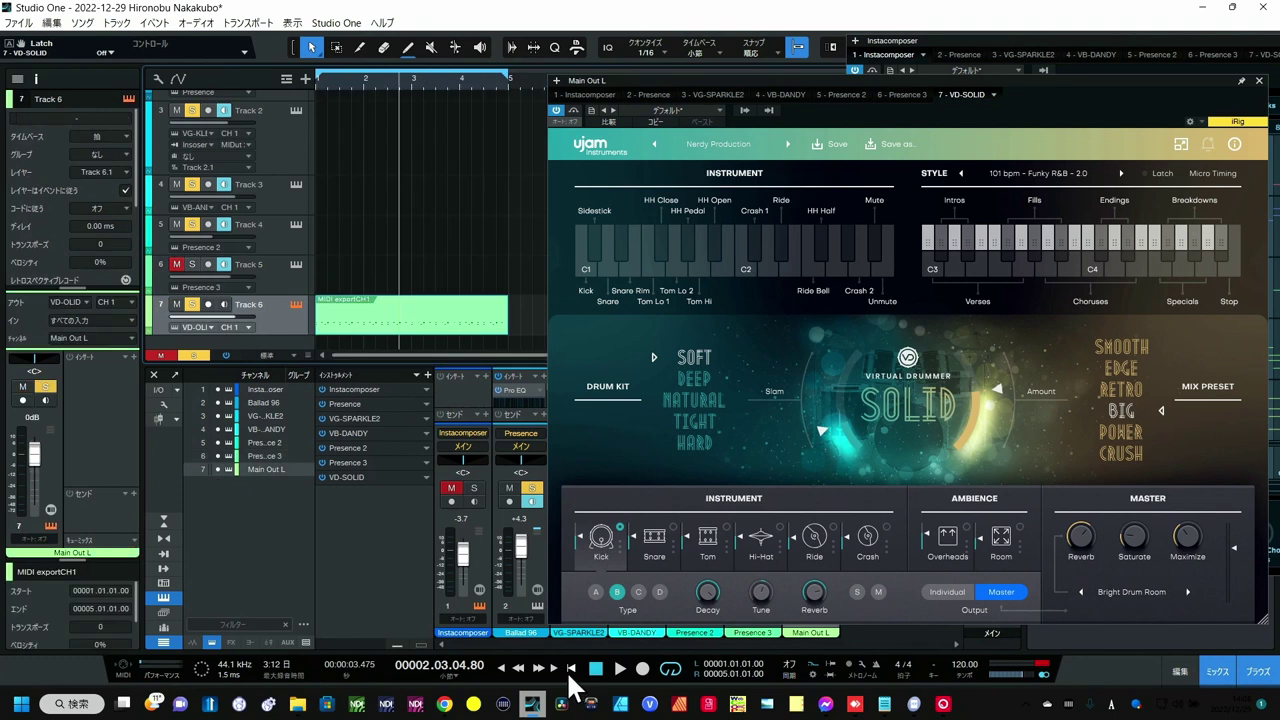
Play the arrangement with the drum part and set VD-SOLID's master volume to 1.1 dB.
key("space")
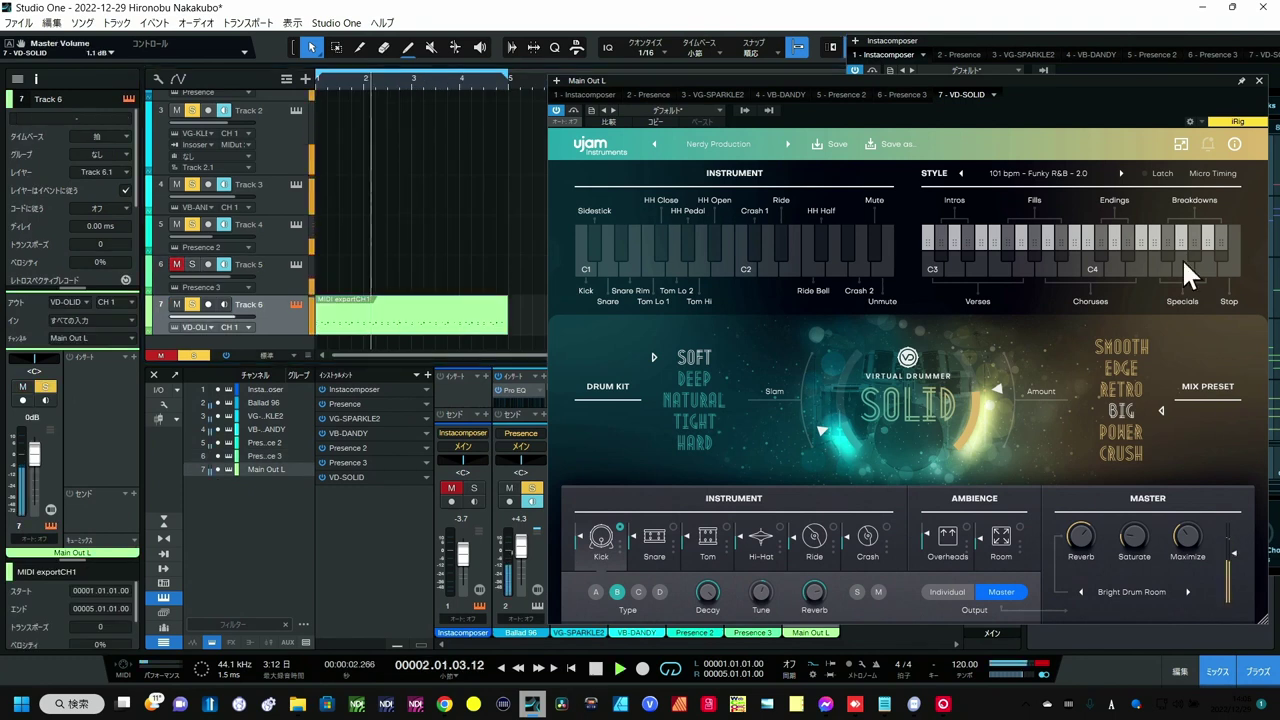
left_click(1259, 81)
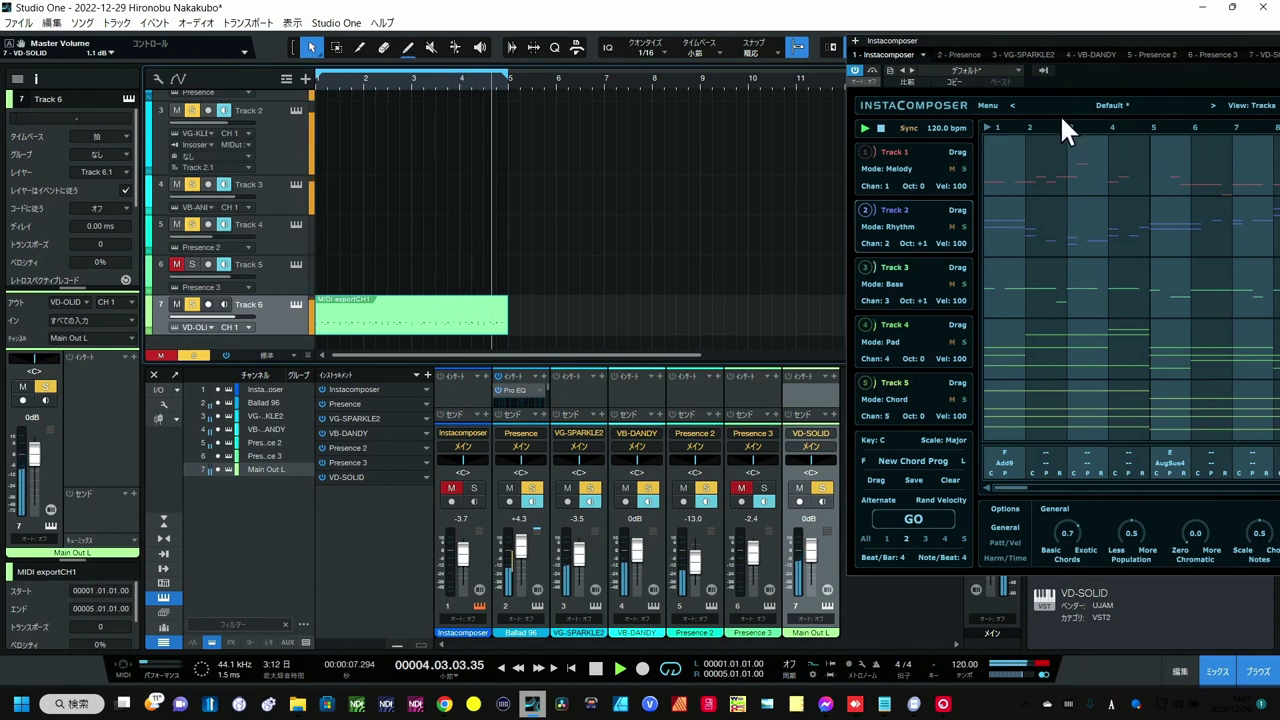
Regenerate only Instacomposer's Track 1 melody with Population at 0.7 and set Track 1's volume to +8.8 dB.
left_click_drag(1063, 40, 794, 37)
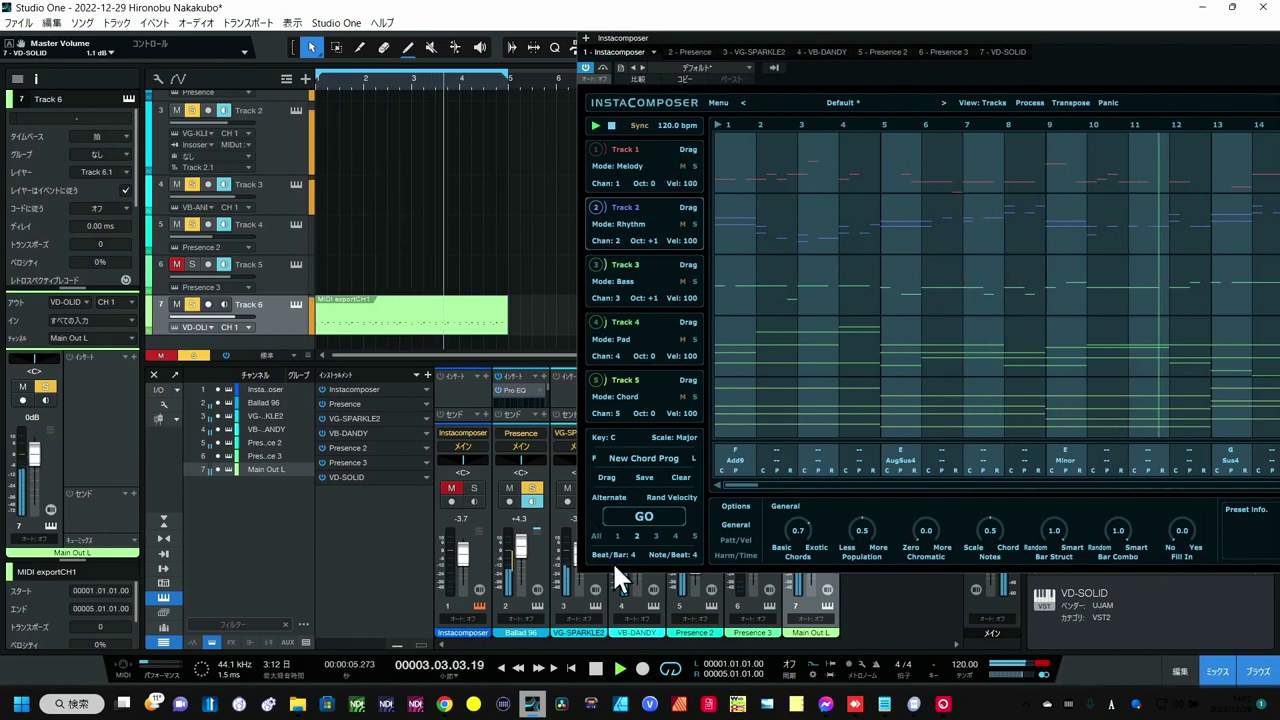
left_click(617, 535)
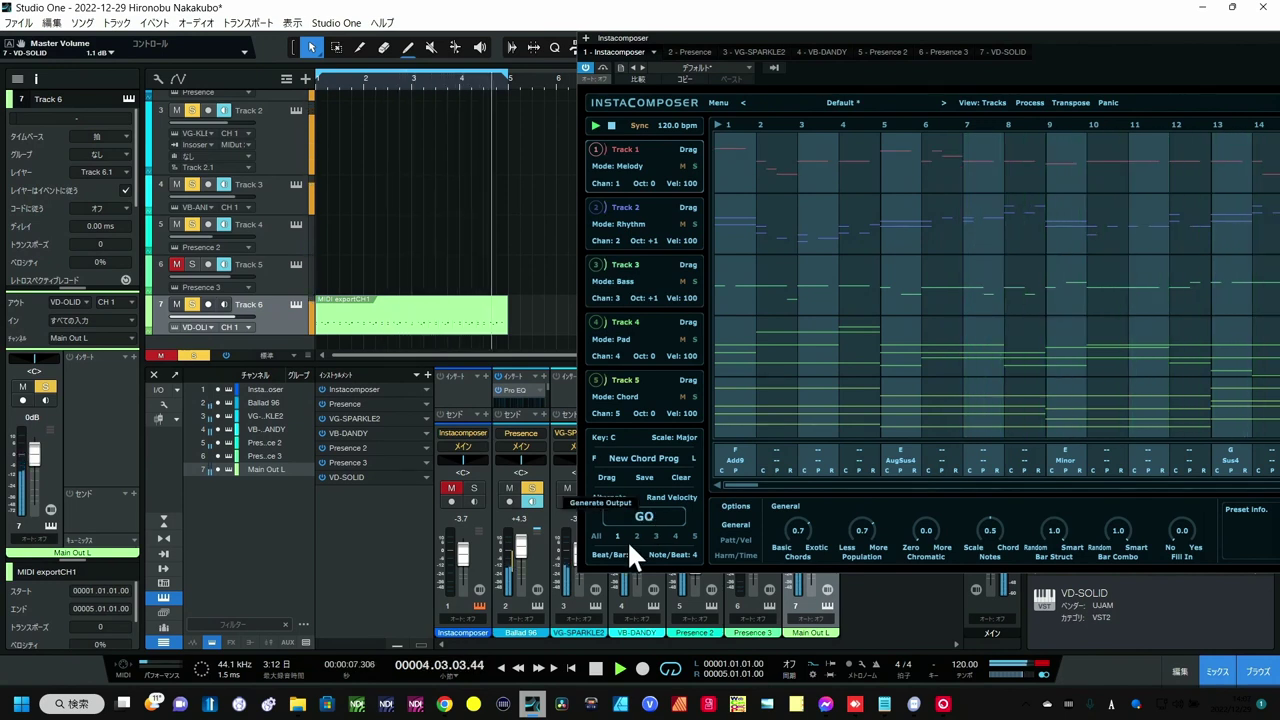
left_click_drag(524, 545, 524, 544)
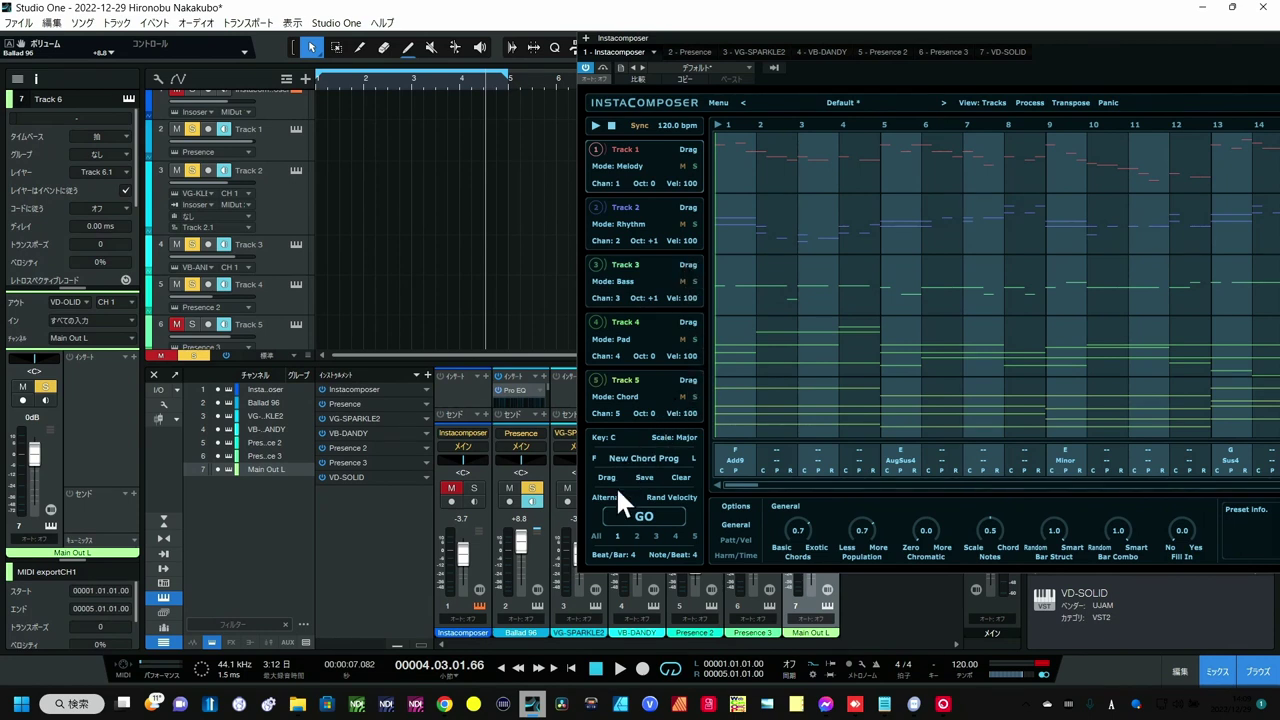
Place all of Instacomposer's generated parts as MIDI on Tracks 1 to 5, starting at bar 1.
left_click_drag(607, 474, 377, 155)
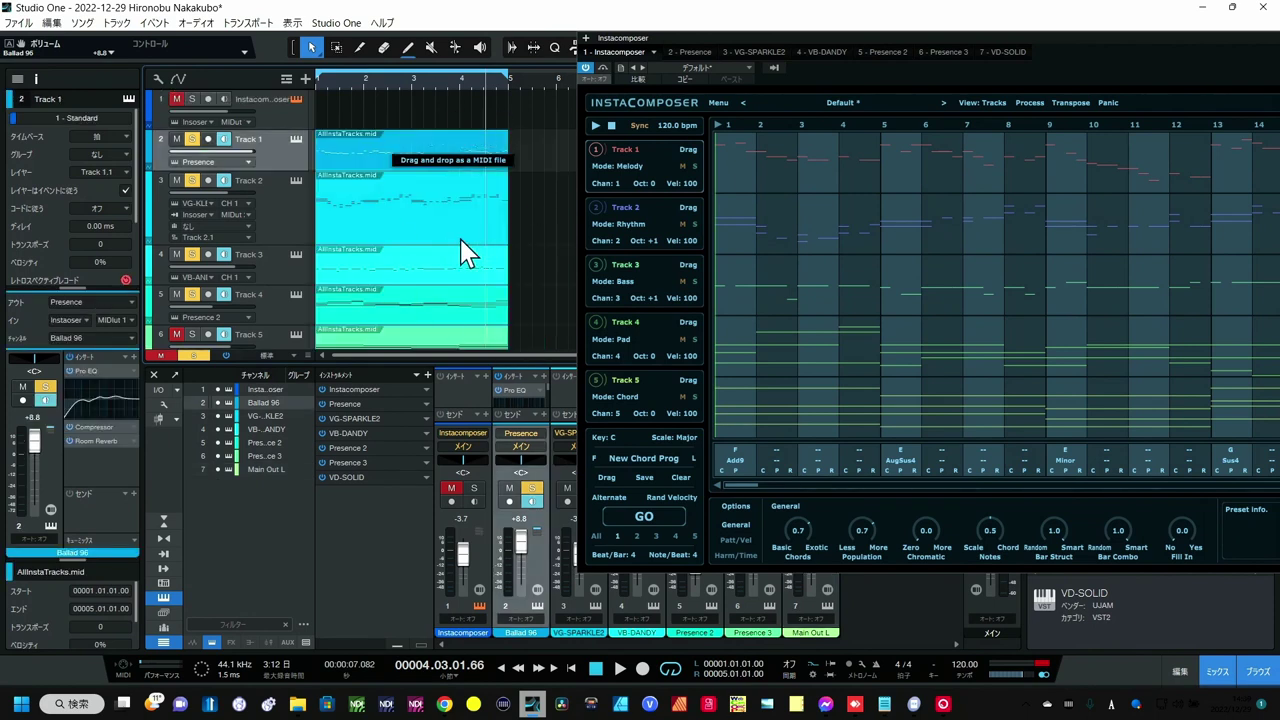
scroll(465, 253, "down", 2)
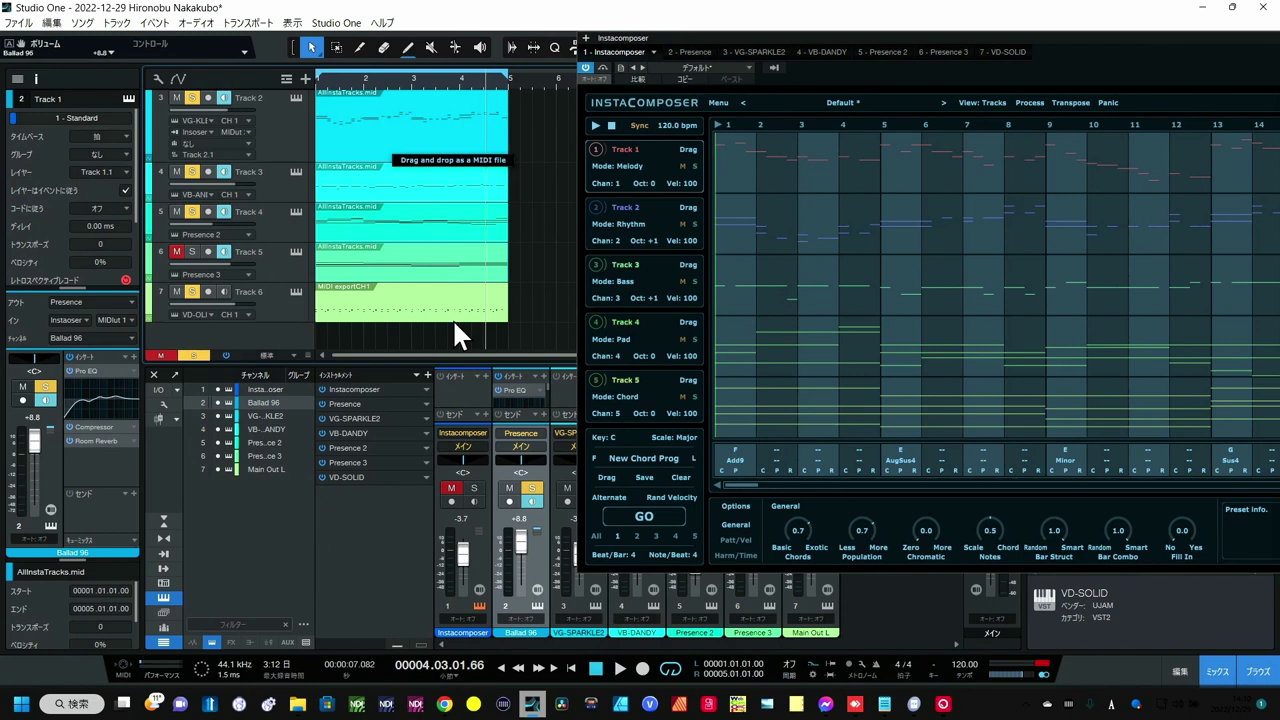
left_click(281, 304)
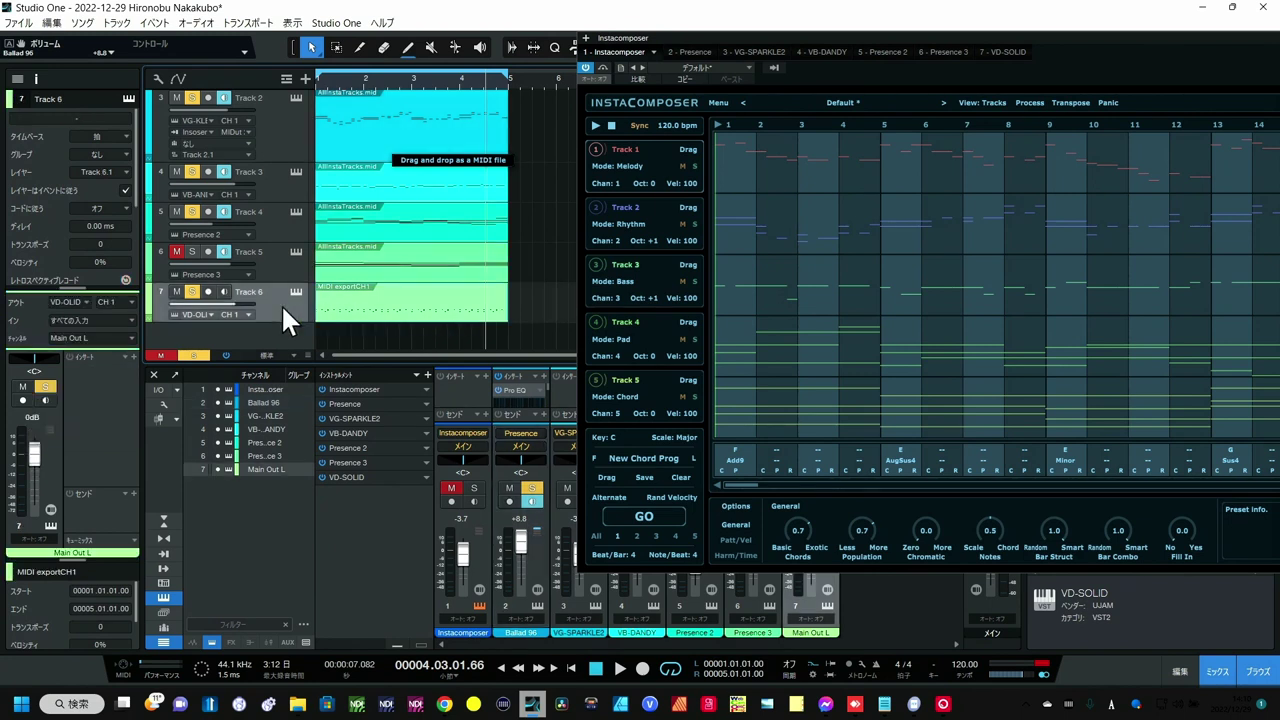
Show the chord track and fill it with the chords from Track 5's MIDI part.
left_click(382, 288)
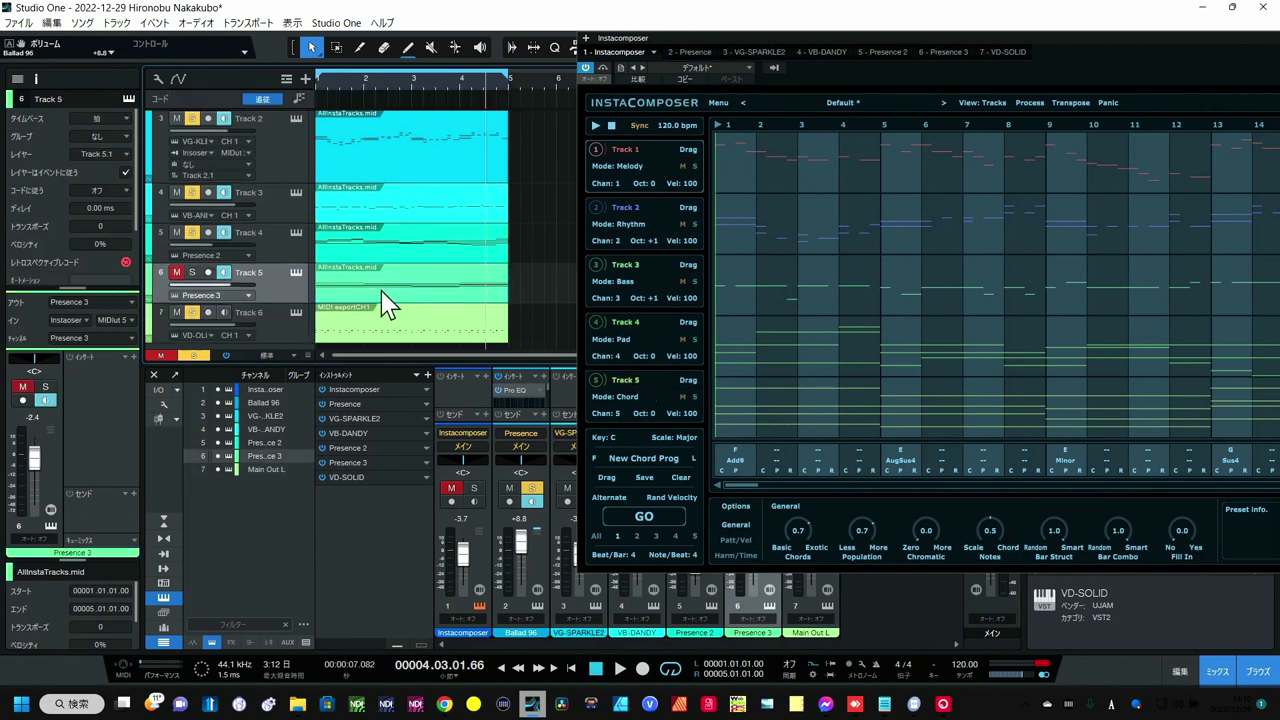
left_click_drag(388, 303, 378, 112)
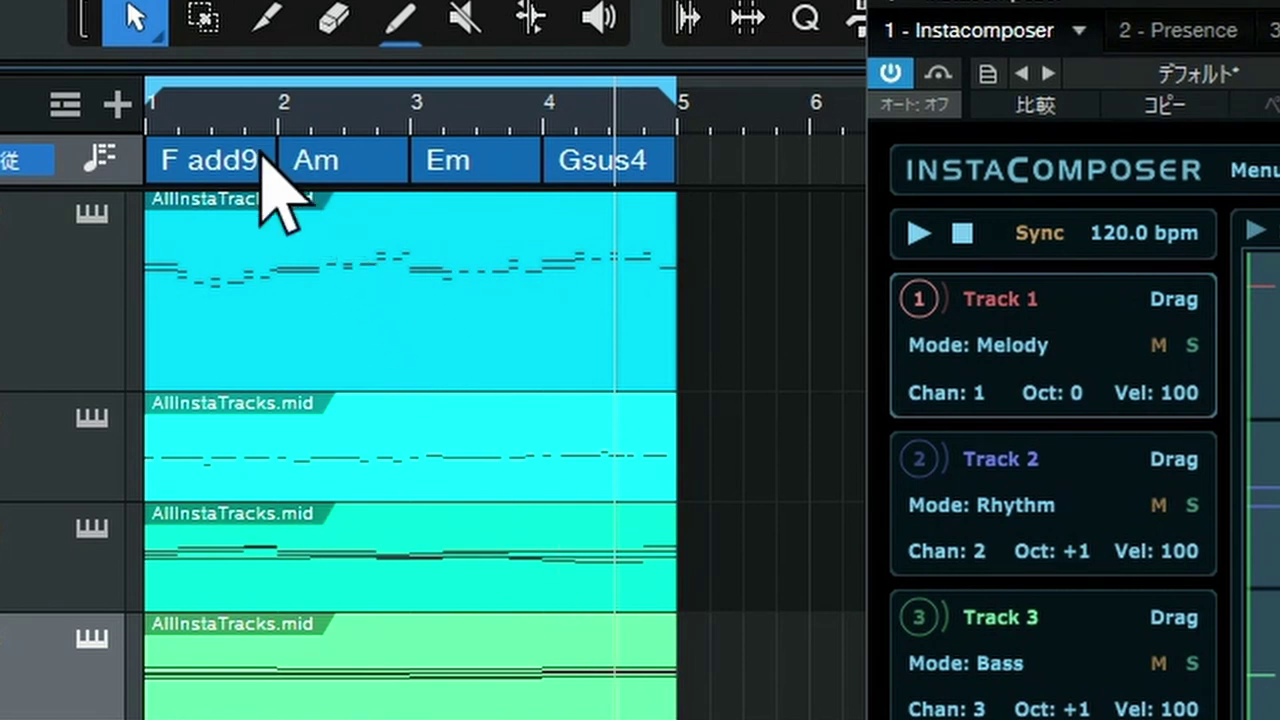
scroll(257, 157, "up", 2)
scroll(262, 157, "down", 2)
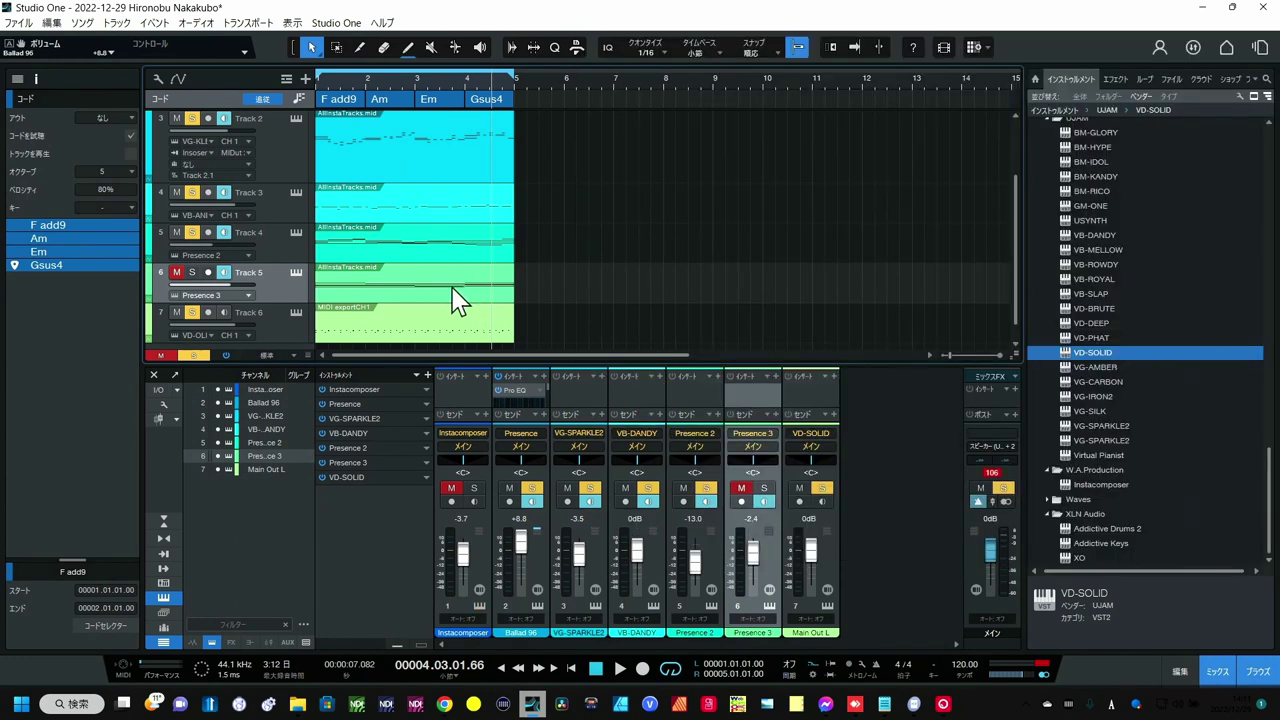
Copy Track 5's MIDI part to a new track below Track 6 and load the VG-SILK instrument on it.
left_click(452, 287)
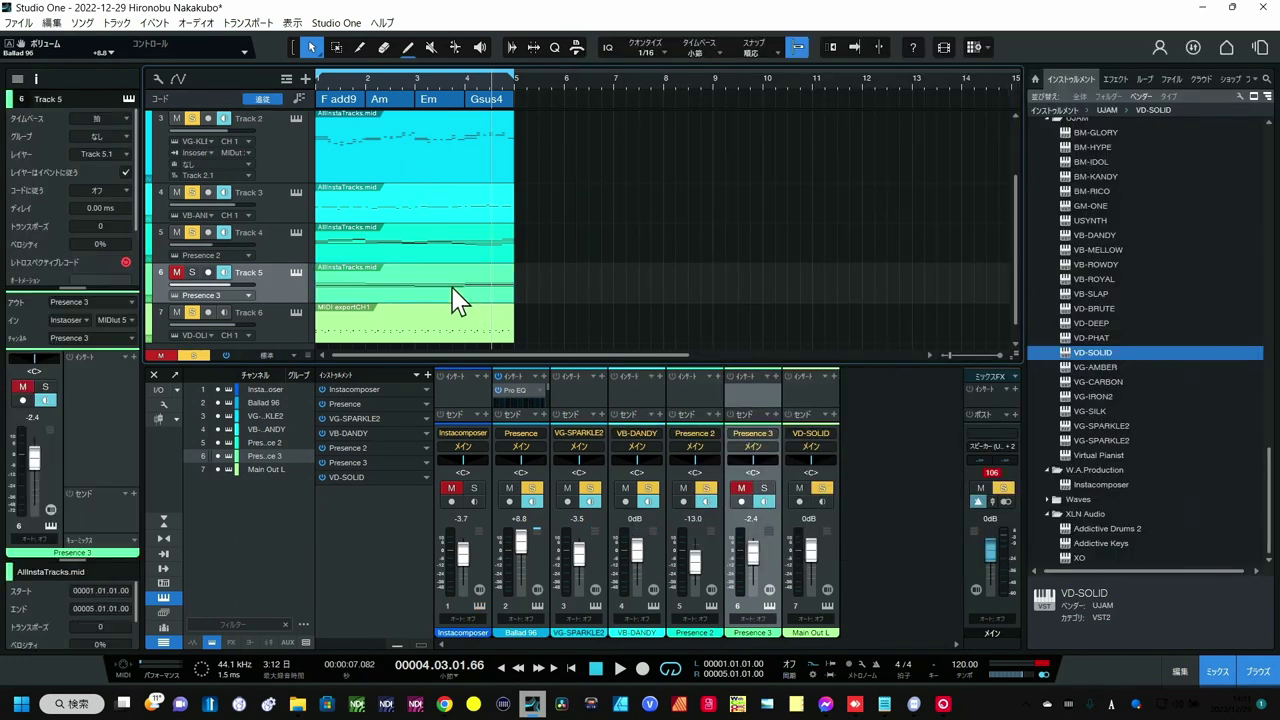
scroll(446, 288, "down", 1)
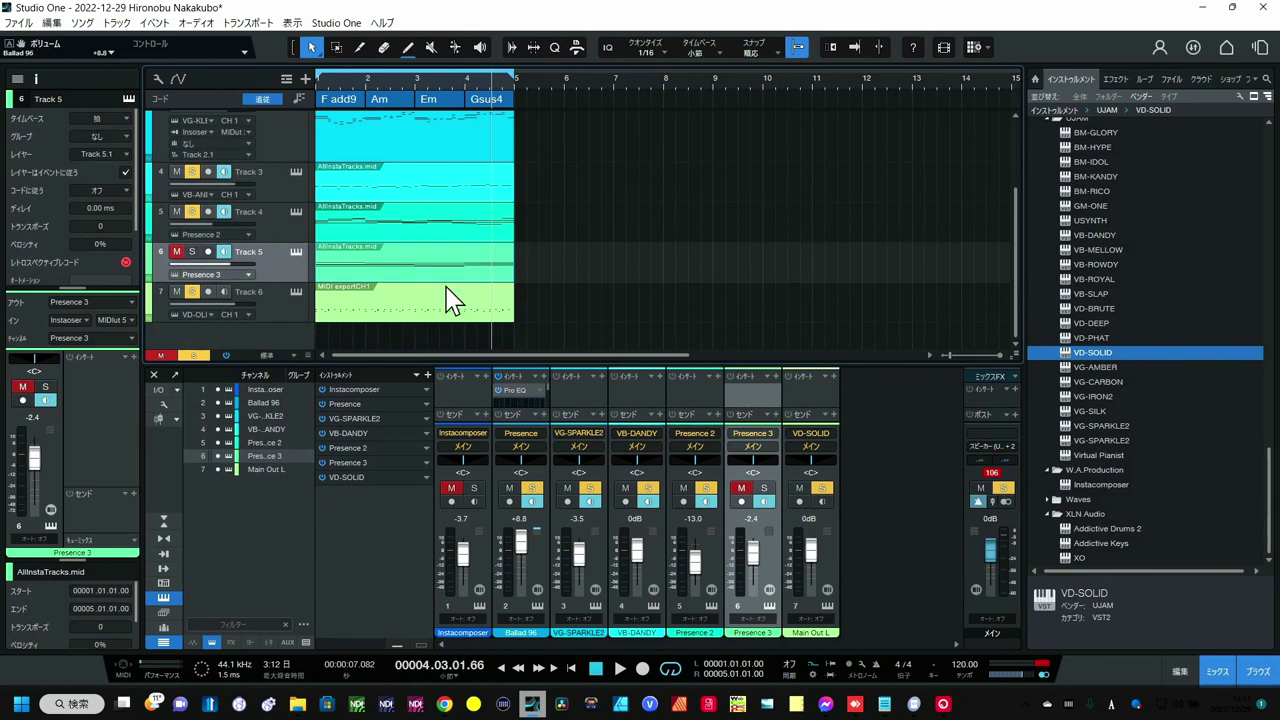
left_click_drag(446, 297, 365, 339)
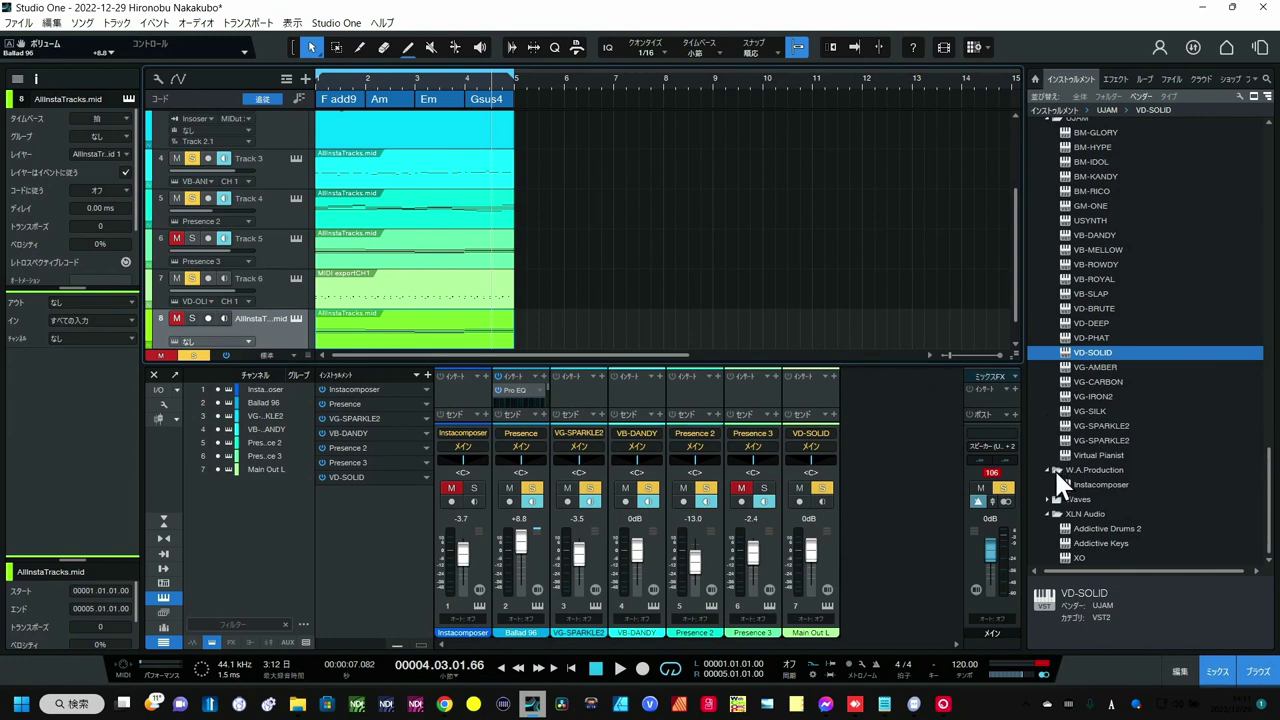
left_click(1088, 411)
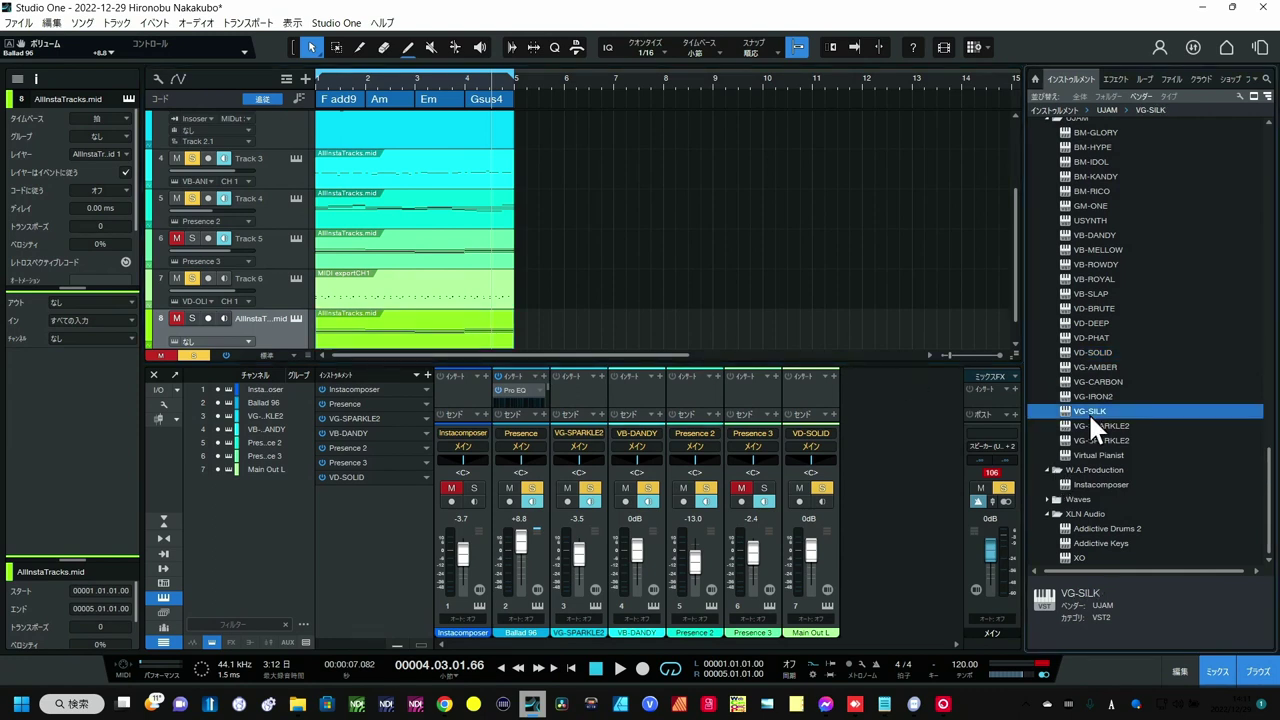
left_click_drag(1088, 412, 451, 291)
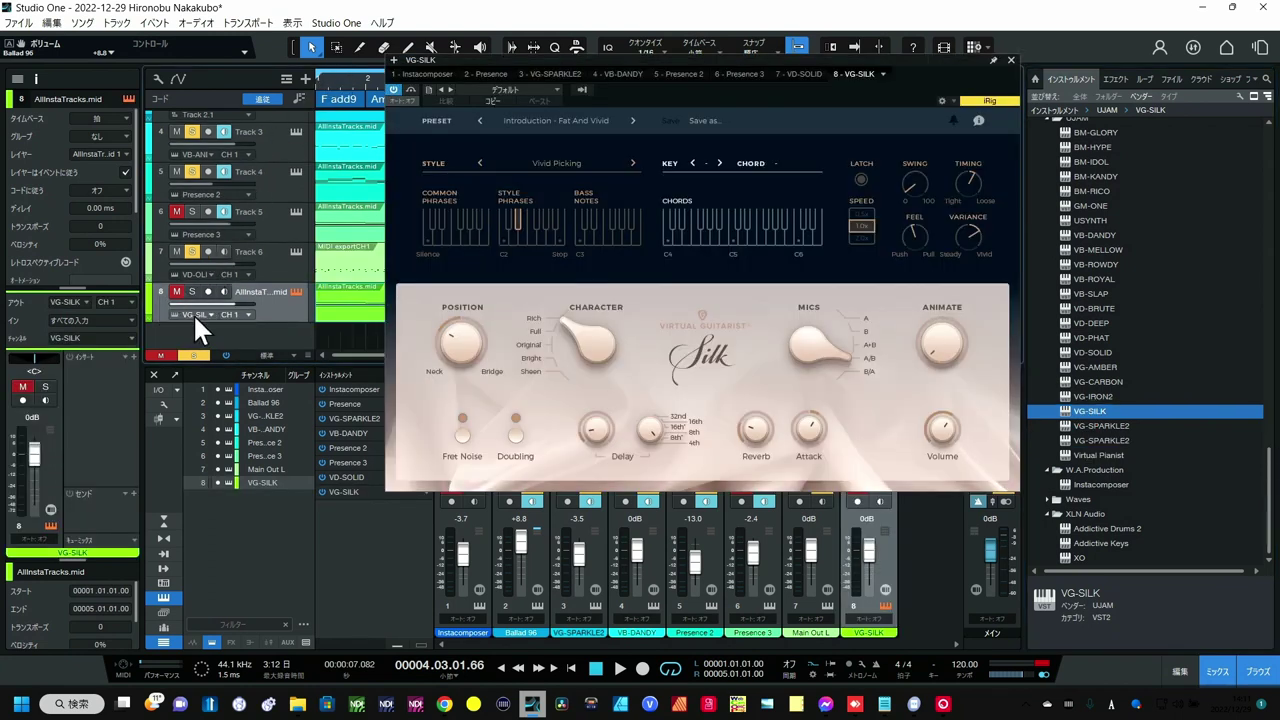
Clear the solos and mutes, leaving only the VG-SILK track soloed, and transpose its notes up by octaves to start on F4.
left_click(196, 355)
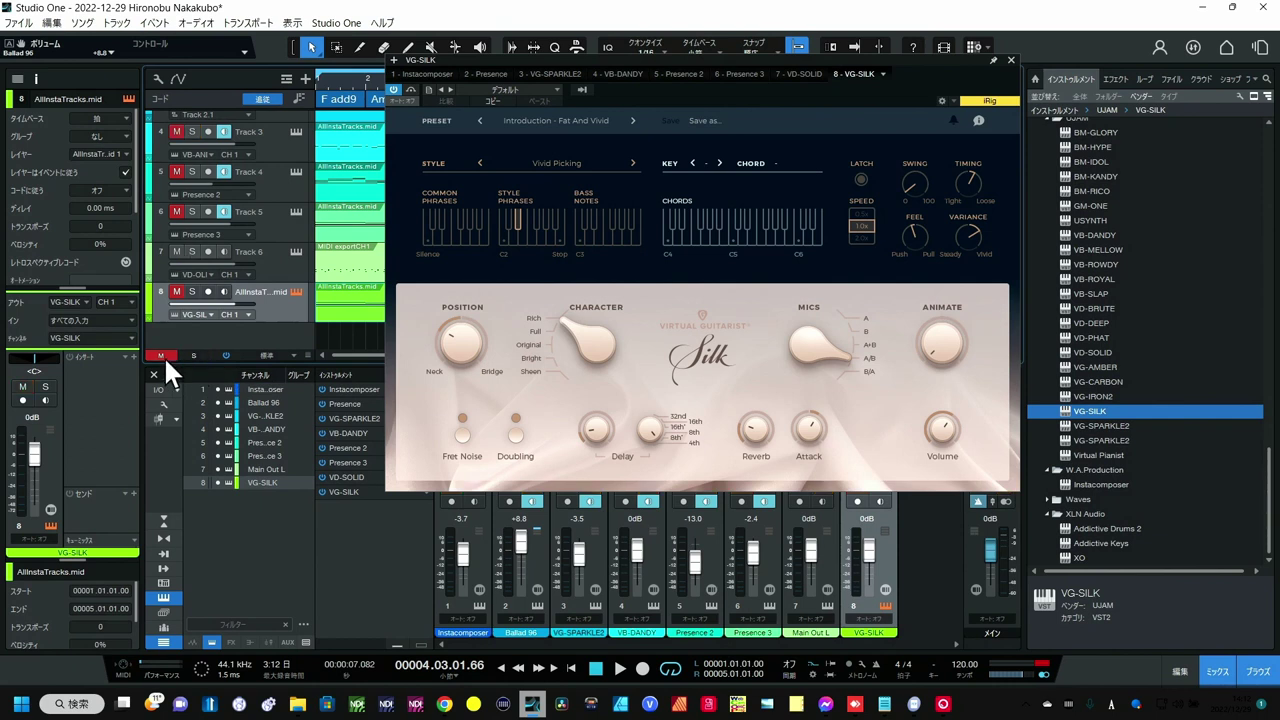
left_click(161, 356)
key("F2")
key("shift+Up")
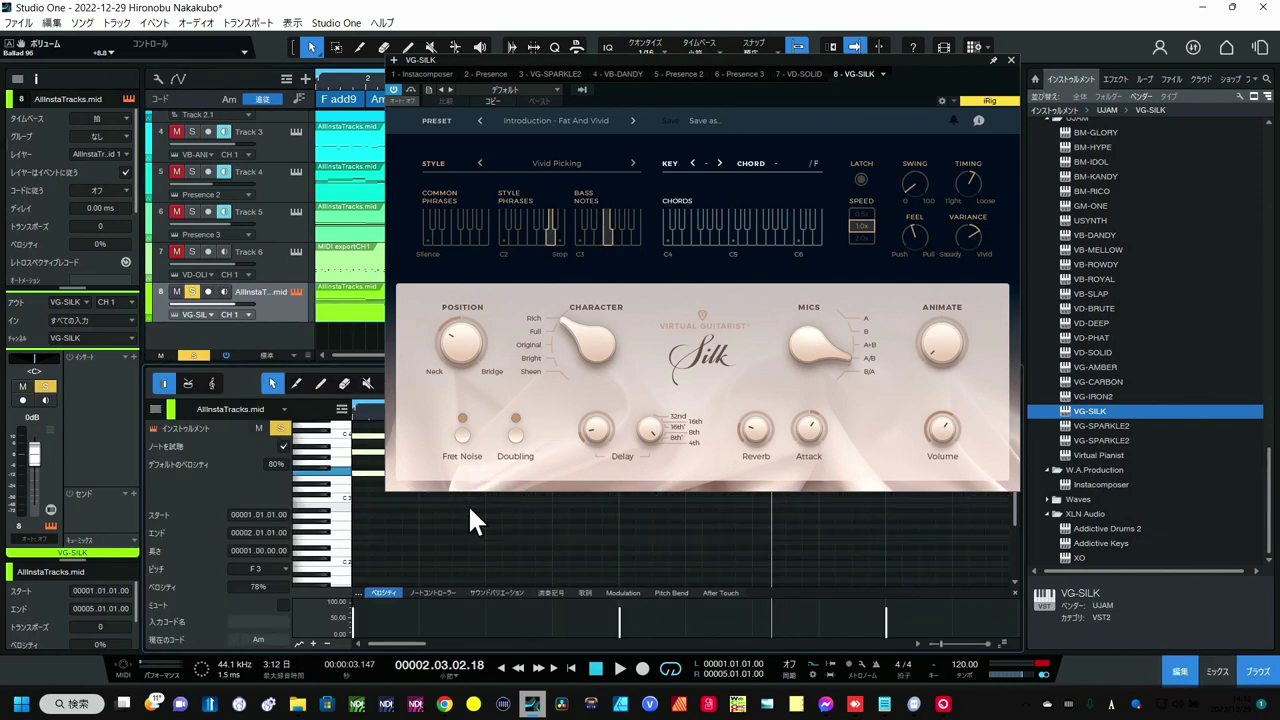
key("shift+Up")
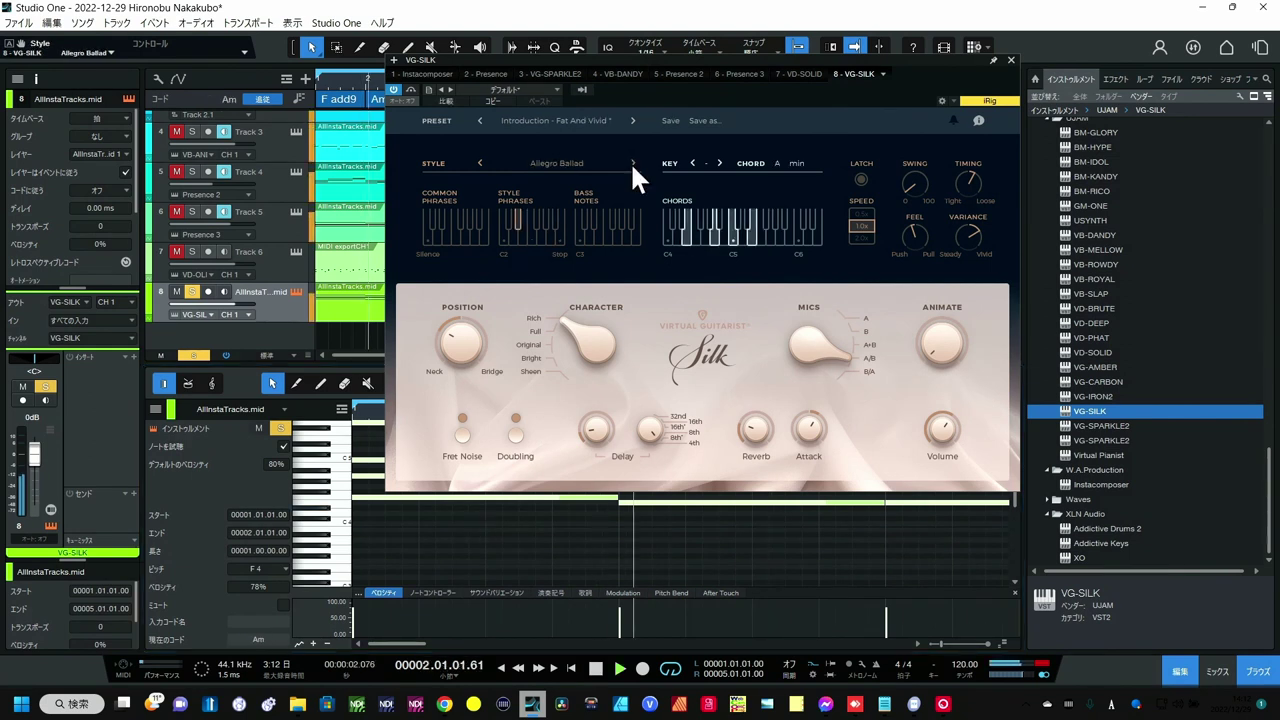
Audition VG-SILK's styles during playback and set the style to Brisk Picking.
left_click(633, 165)
left_click(633, 165)
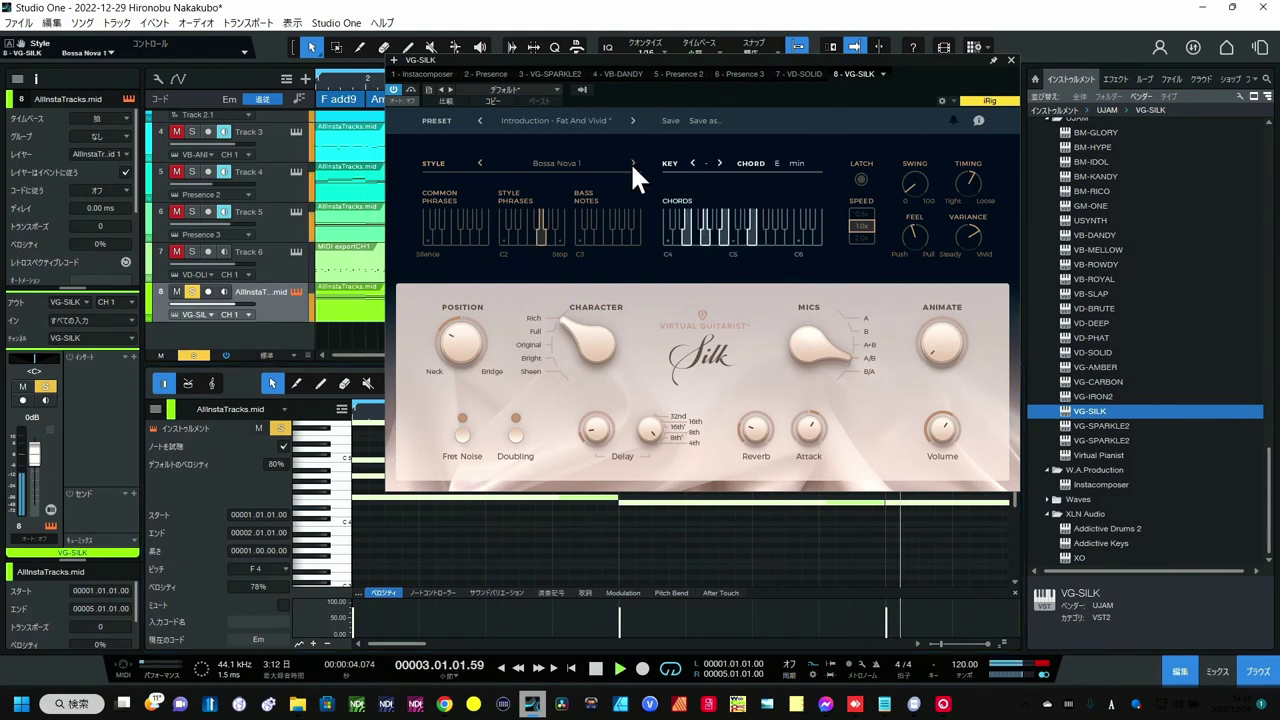
left_click(633, 165)
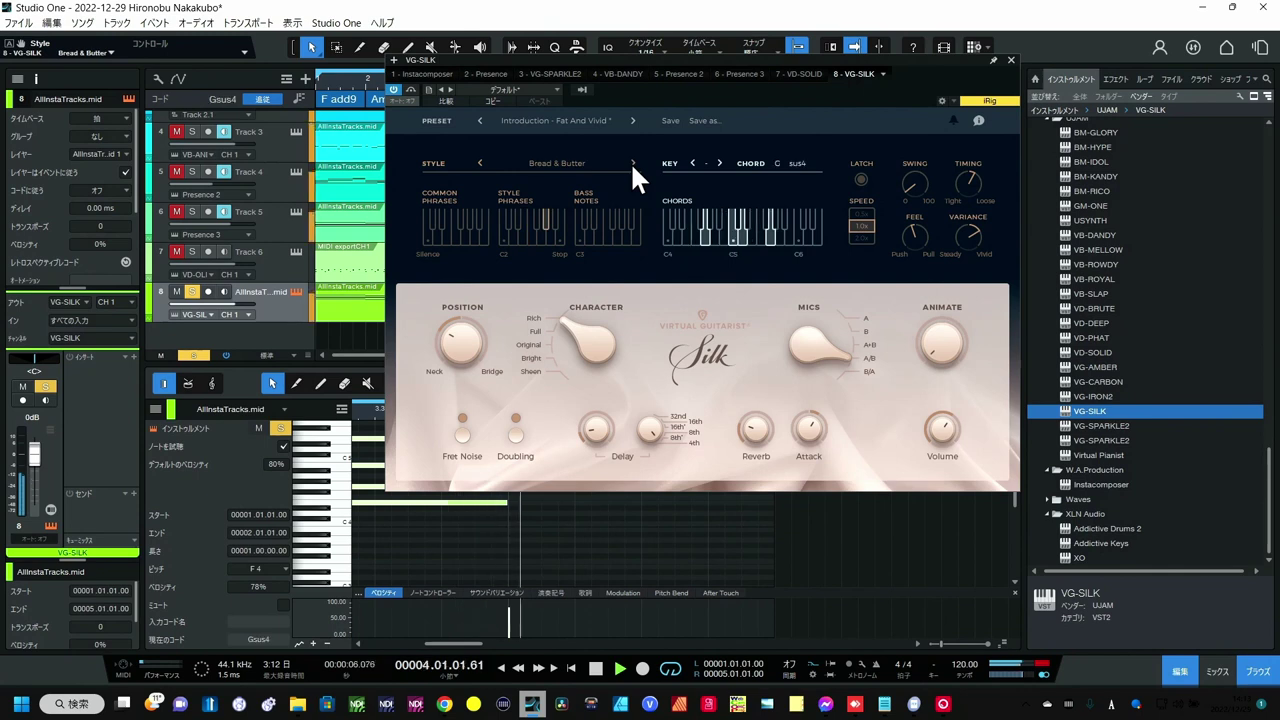
left_click(633, 165)
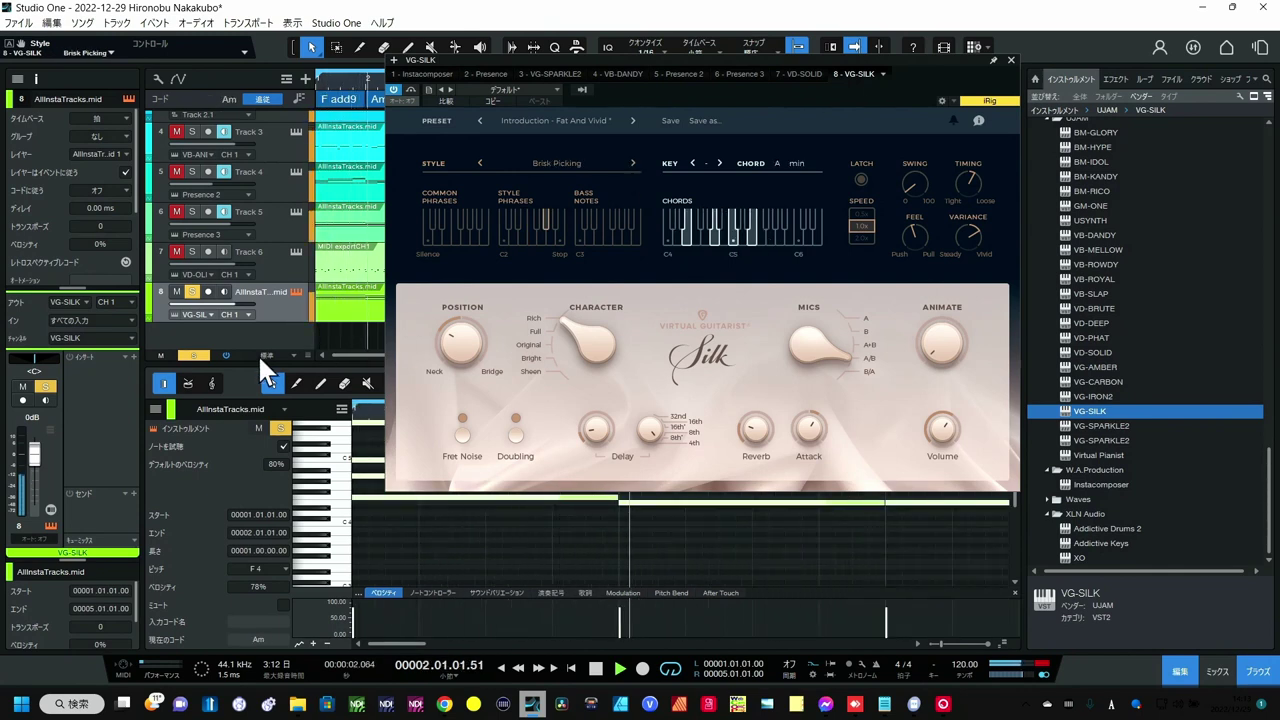
Unsolo the VG-SILK track and set its volume to -0.3 dB while all tracks play.
left_click(192, 291)
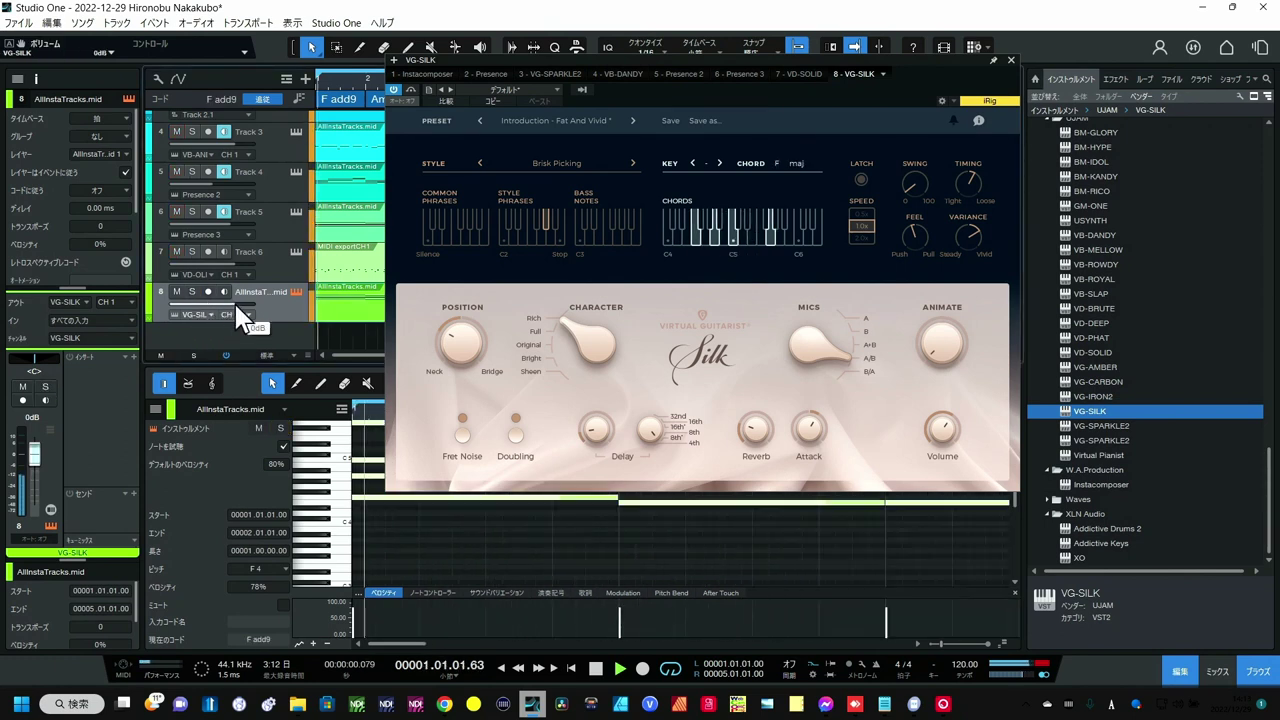
left_click_drag(237, 306, 247, 309)
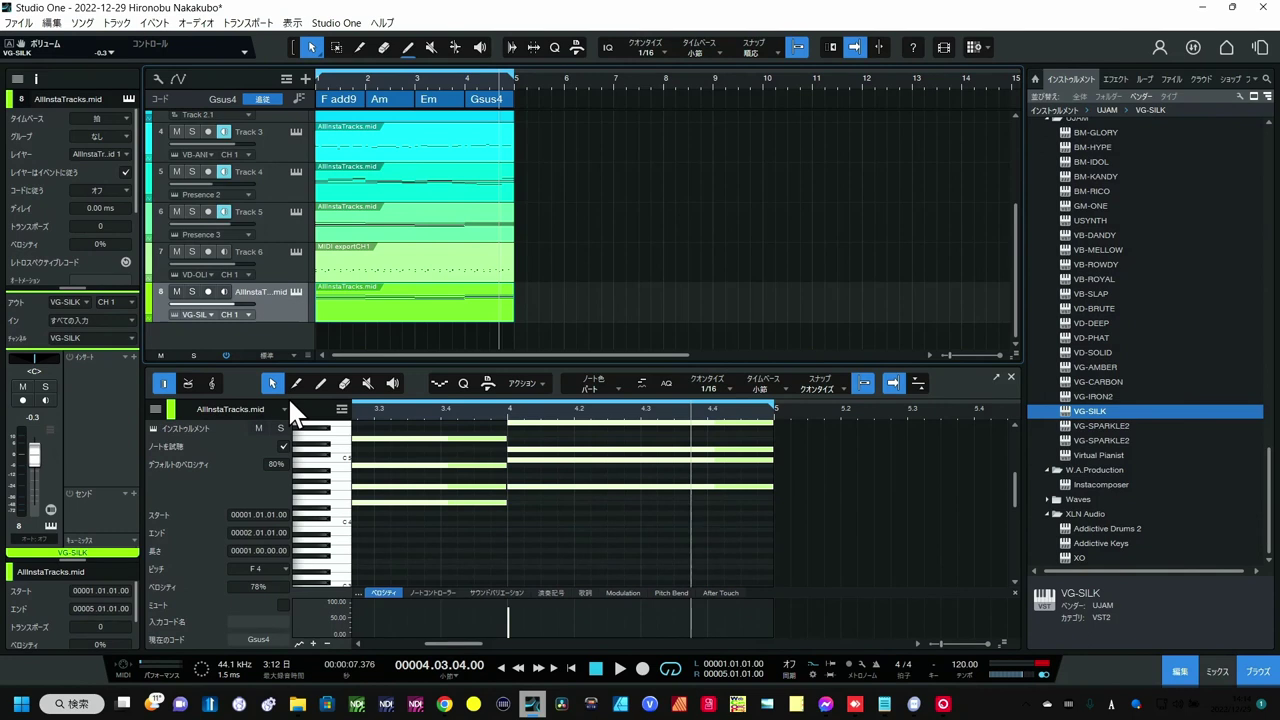
Copy Track 4's MIDI part to a new track below the VG-SILK track and load the Virtual Pianist instrument on it.
left_click(414, 183)
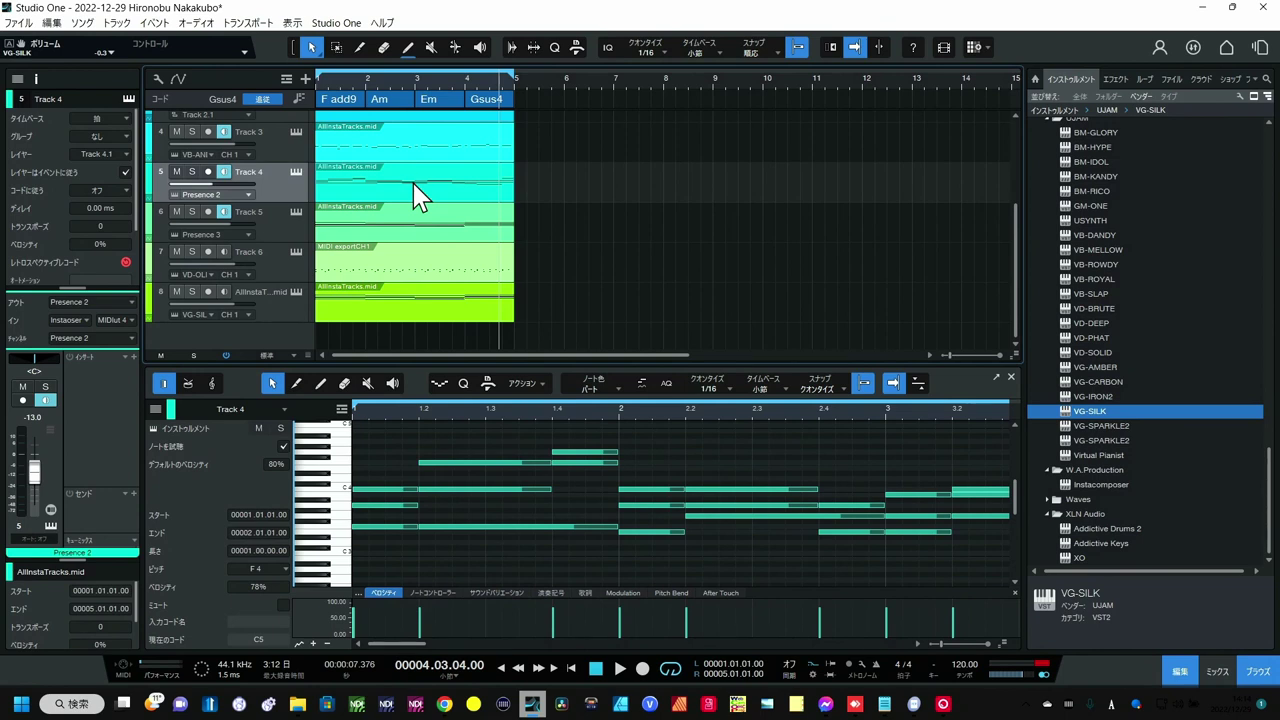
left_click_drag(409, 190, 409, 337)
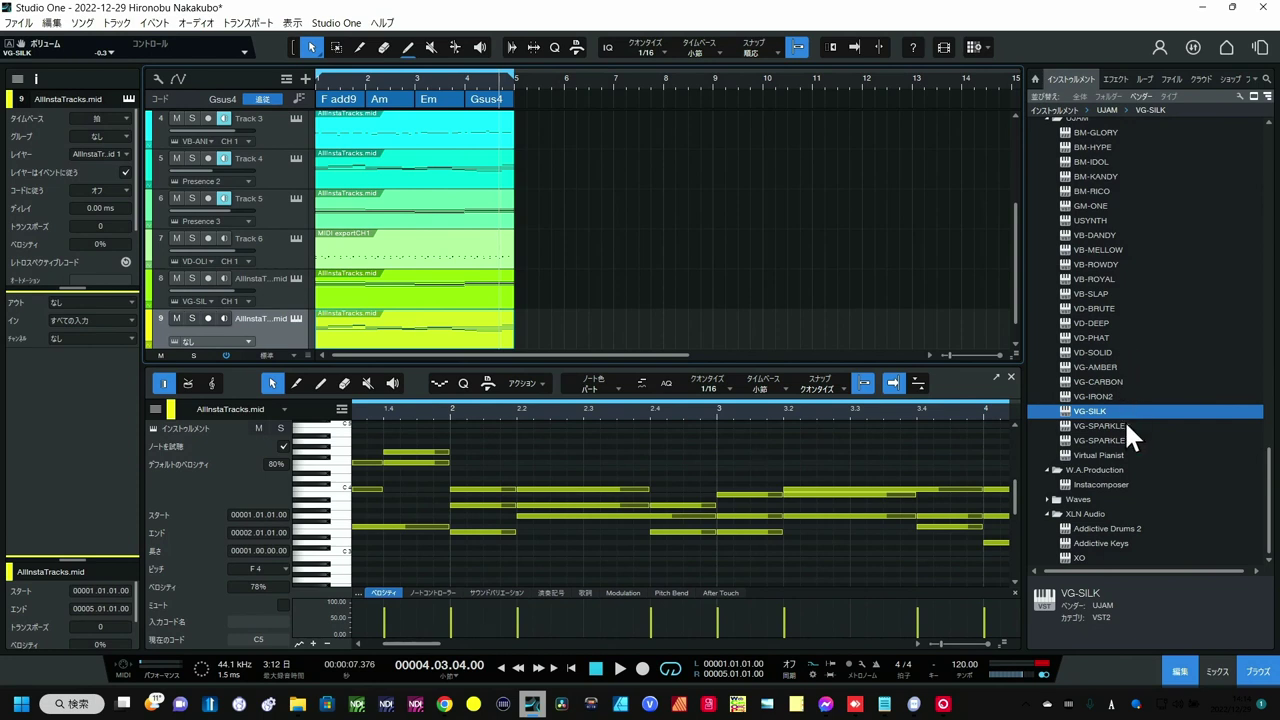
double_click(1095, 452)
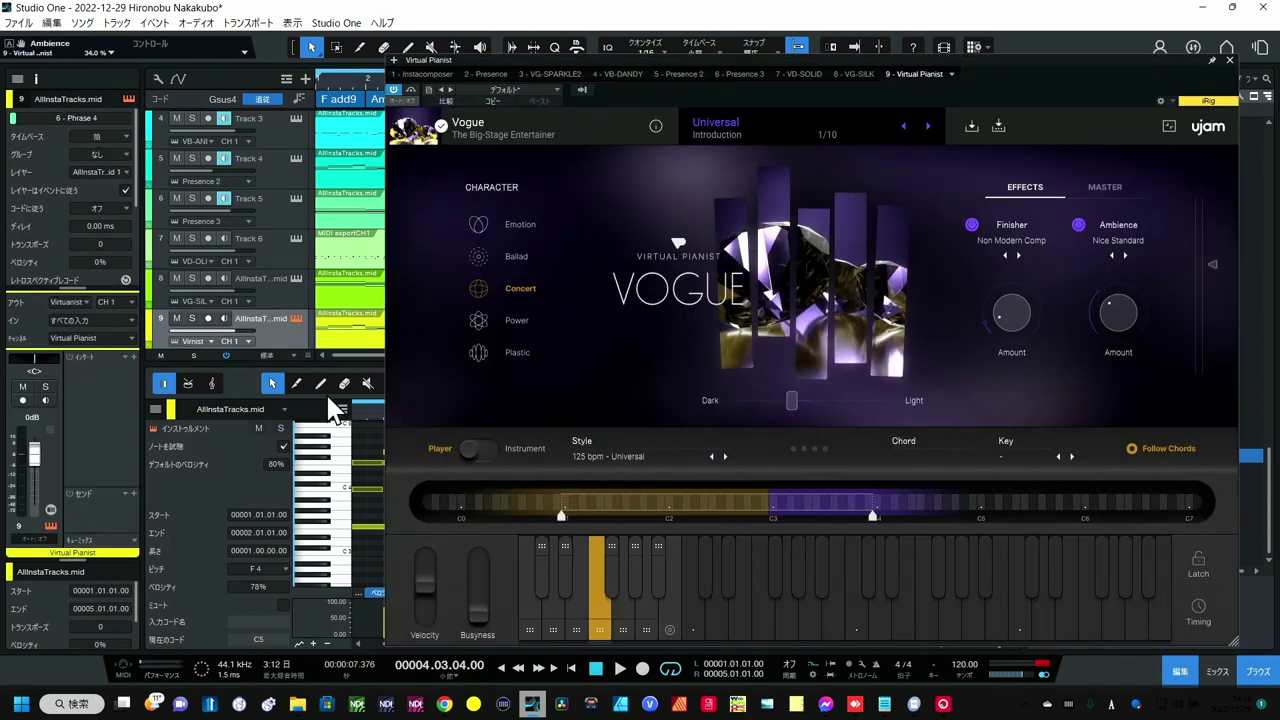
Solo the Virtual Pianist track and shape its sound with the Spick And Span style, the Plastic character and Dark/Light at +85.
left_click(192, 318)
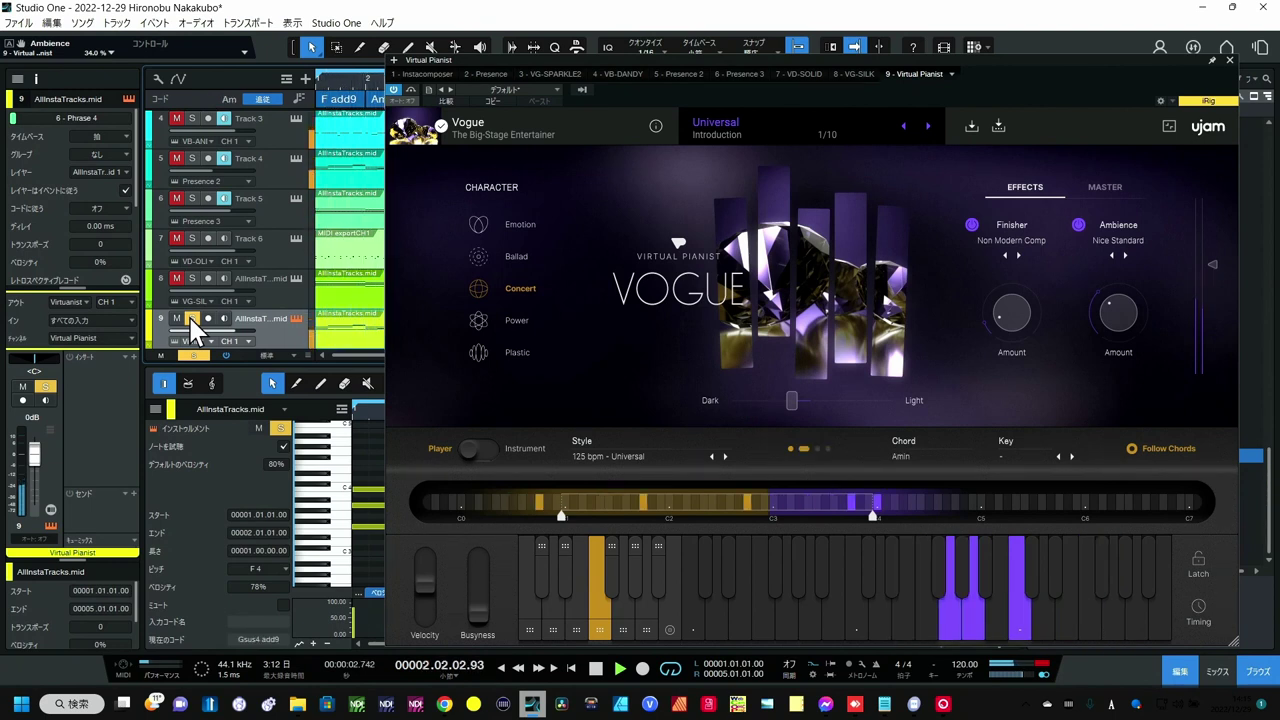
left_click(724, 456)
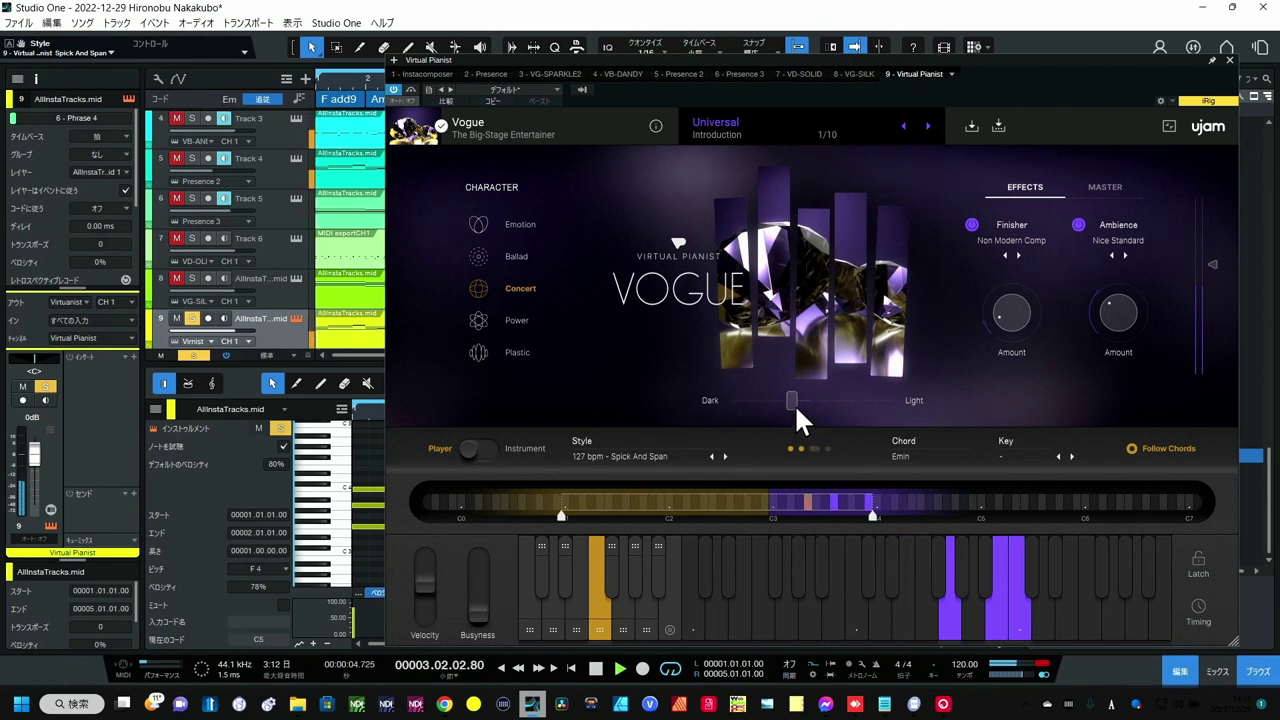
left_click_drag(794, 403, 852, 408)
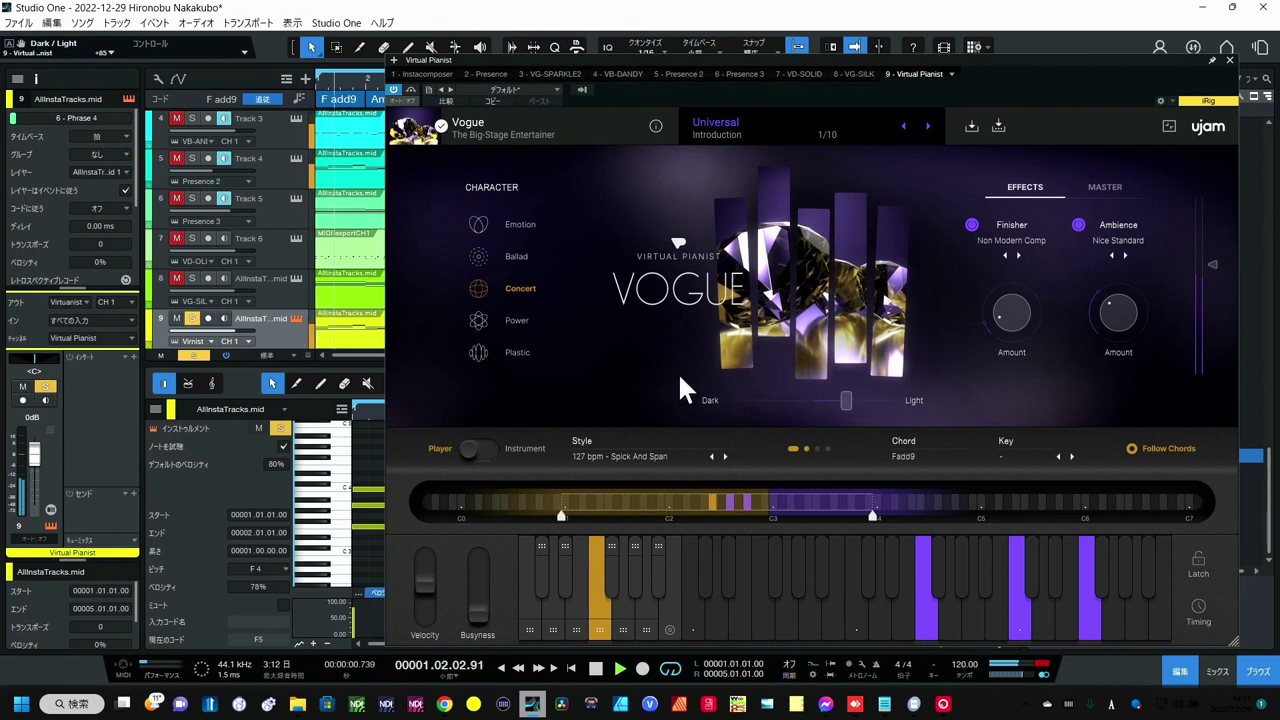
left_click(527, 352)
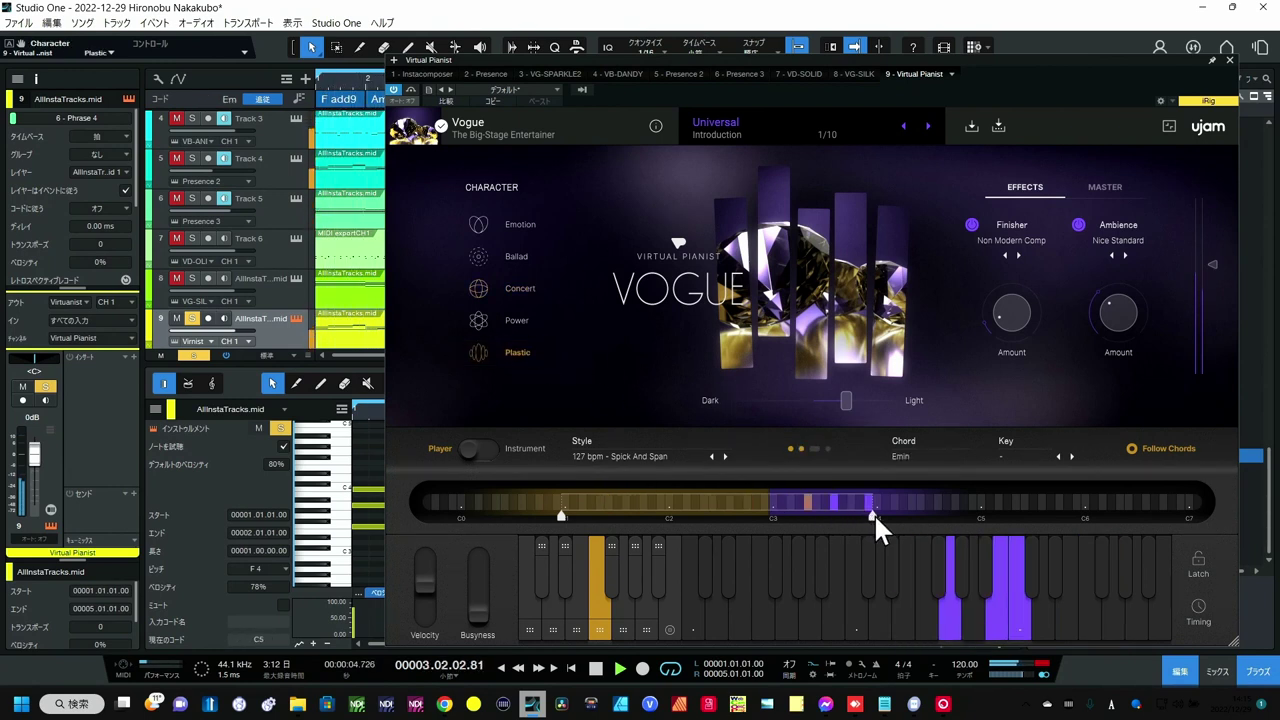
Shift Virtual Pianist's playing range upward, with the left limit at 41 and the right limit at 76.
left_click_drag(874, 515, 955, 515)
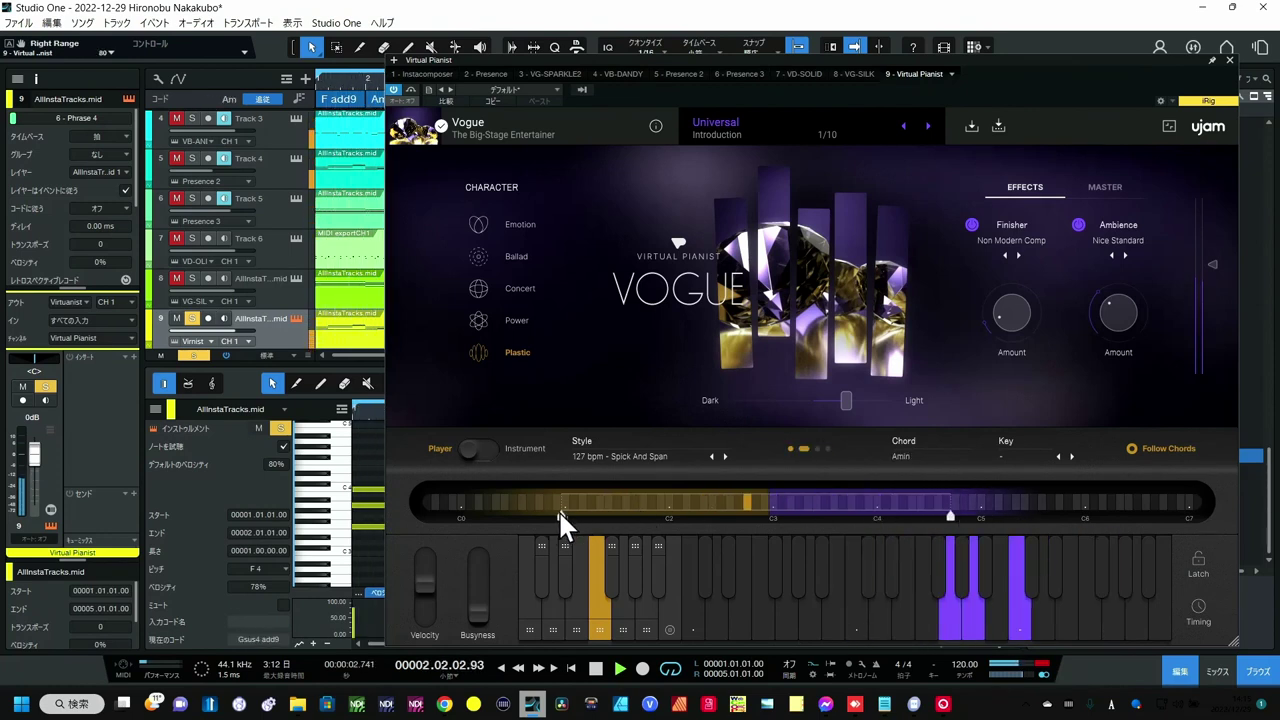
left_click_drag(558, 509, 599, 512)
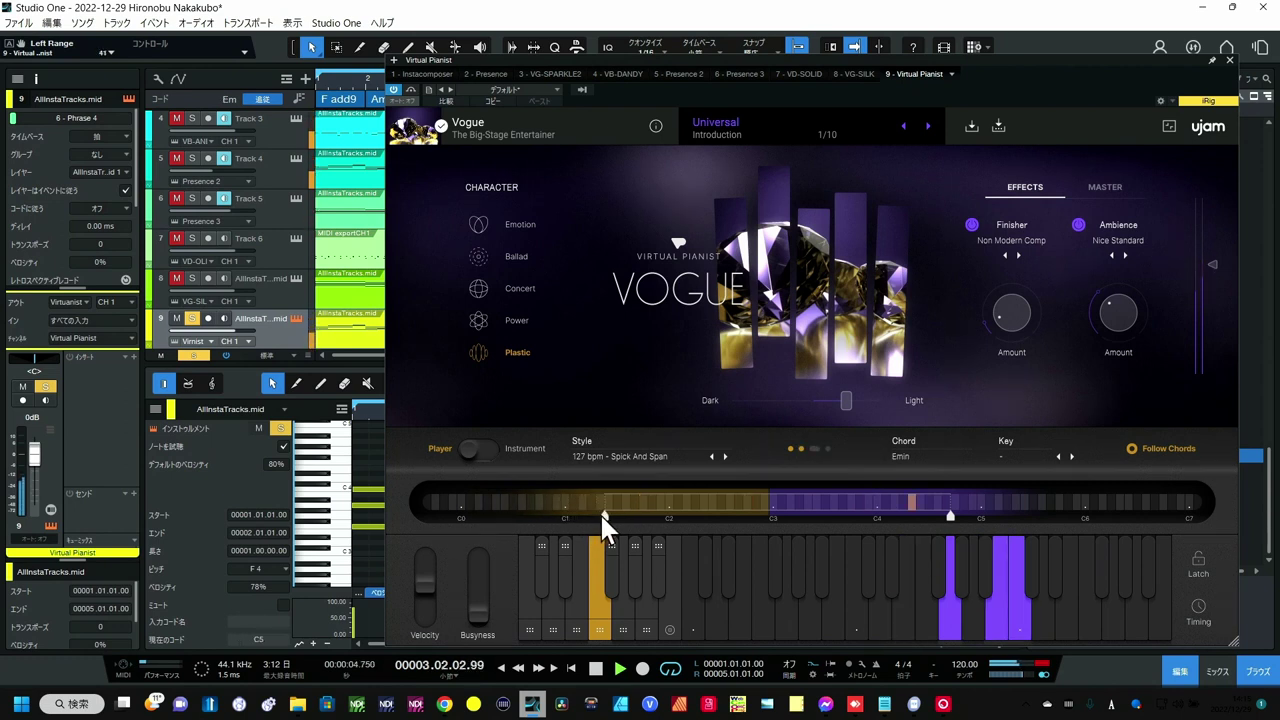
left_click_drag(948, 515, 914, 516)
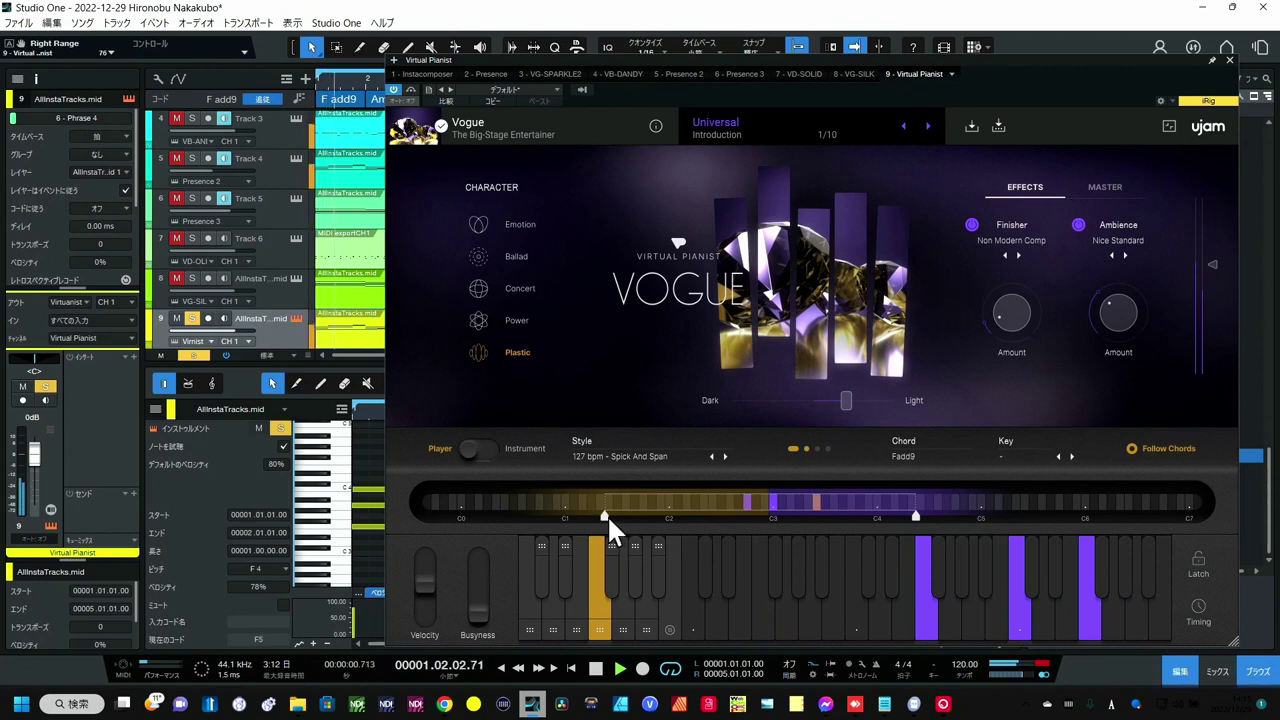
Audition further Virtual Pianist styles during playback and set the style to Backbone.
left_click(727, 456)
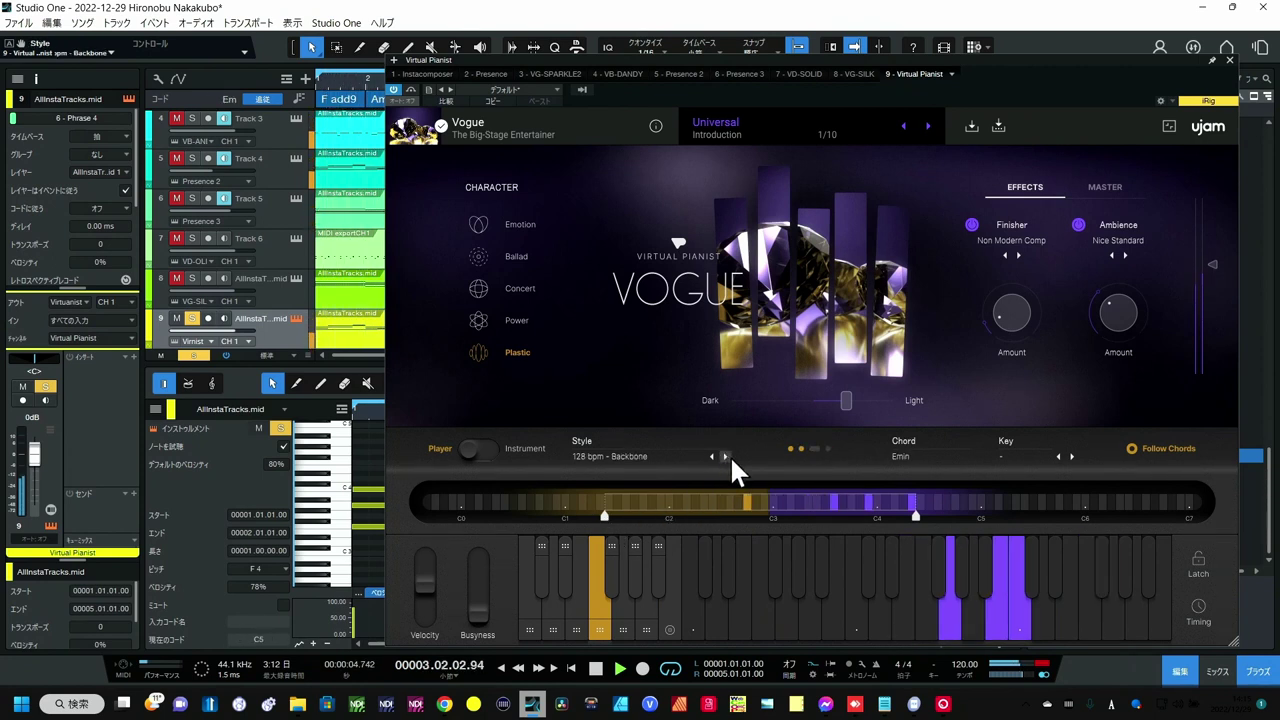
left_click(725, 456)
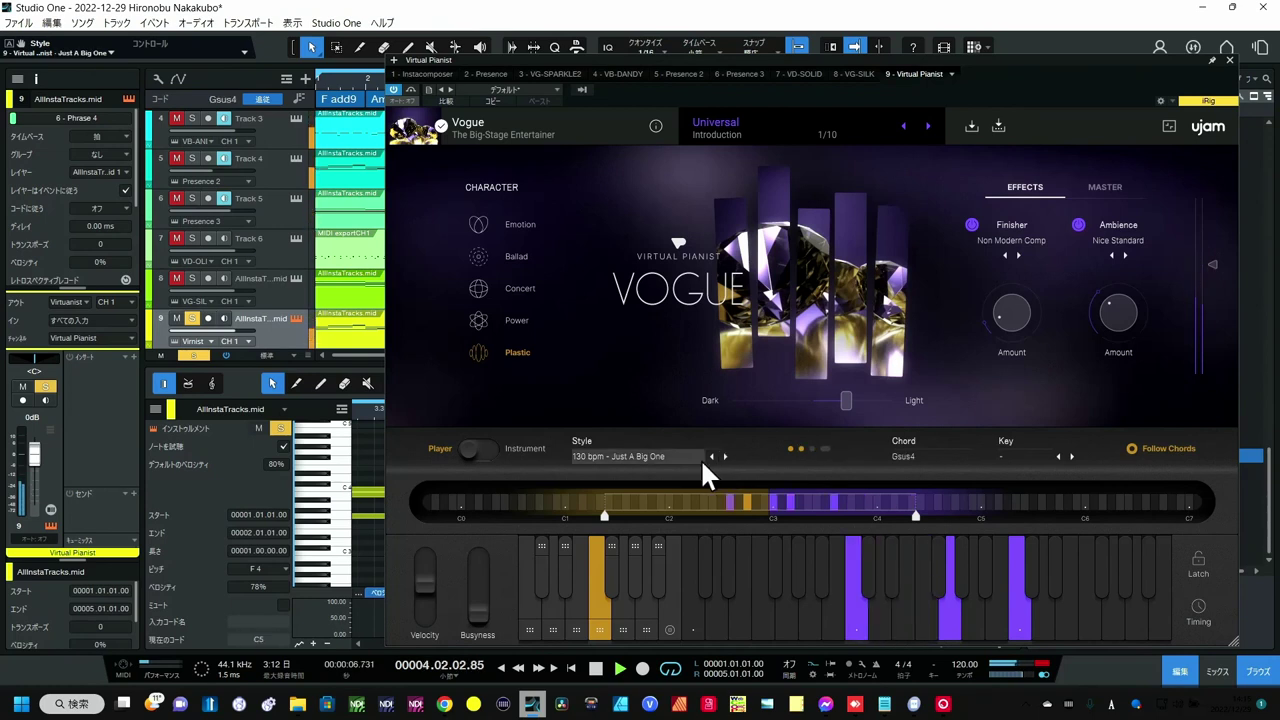
left_click(711, 455)
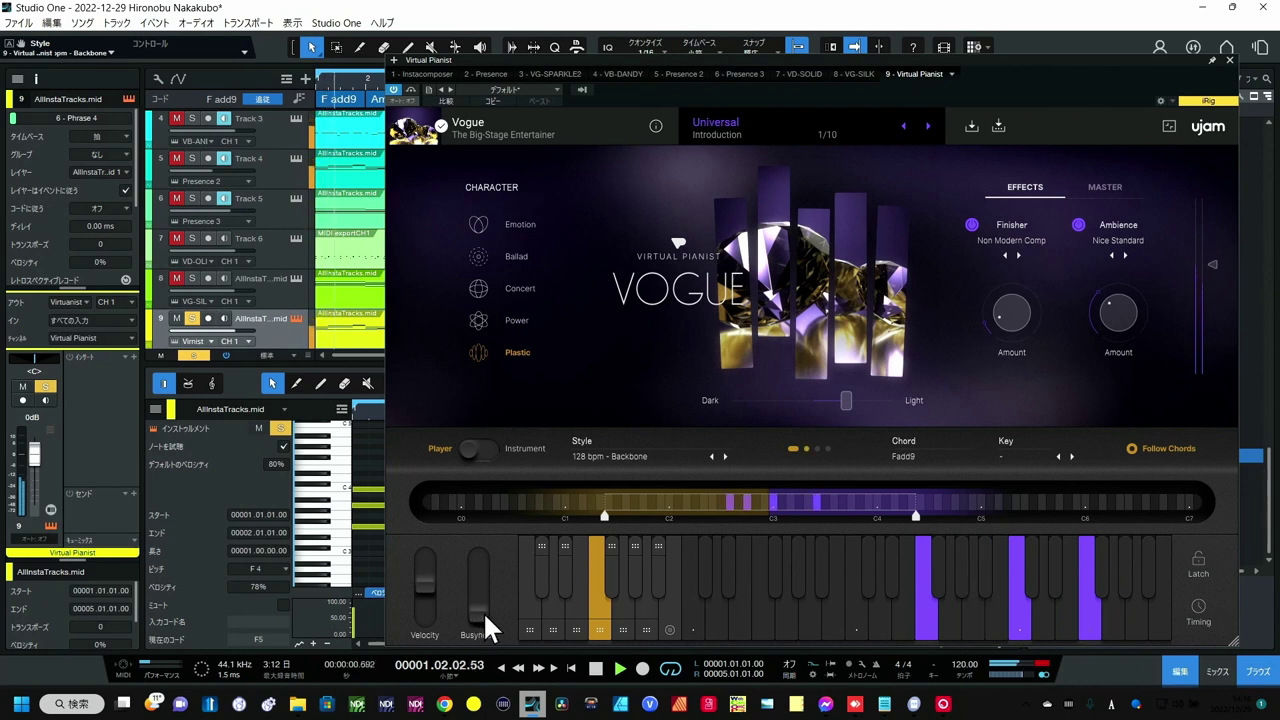
Raise Virtual Pianist's Busyness to about two thirds and turn off Follow Chords.
left_click_drag(481, 612, 474, 512)
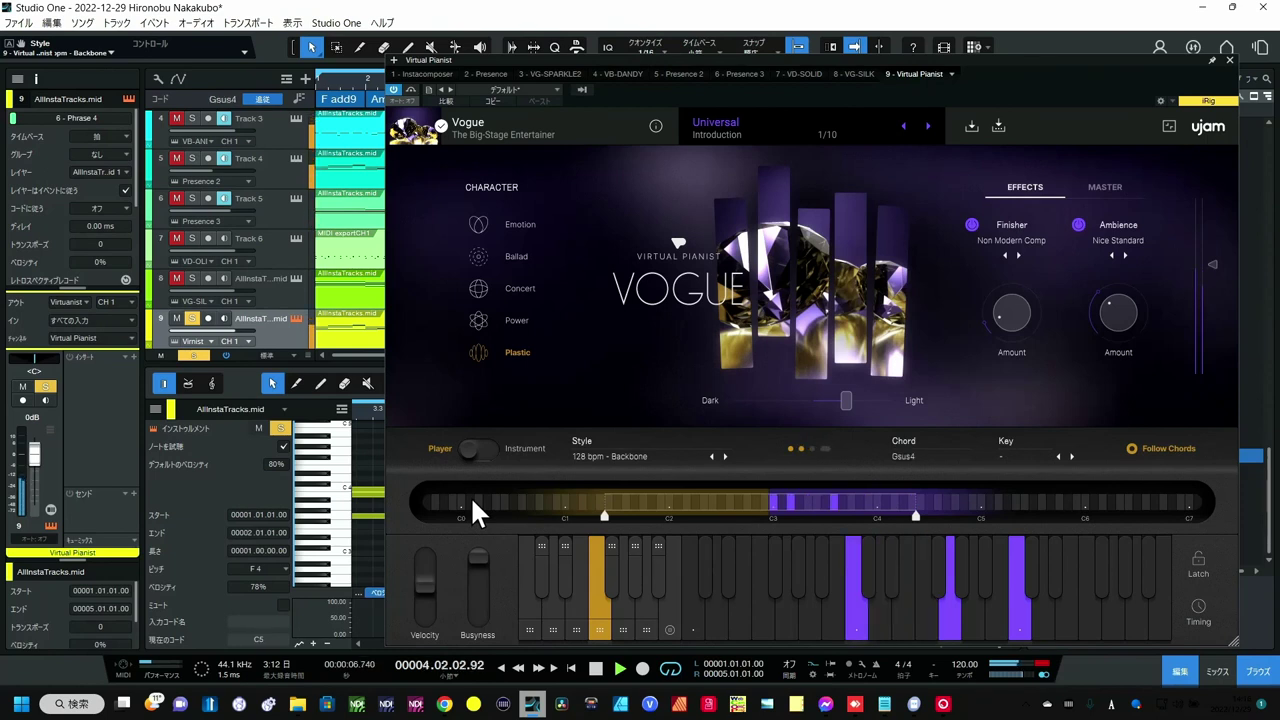
left_click_drag(474, 512, 468, 569)
left_click(1106, 455)
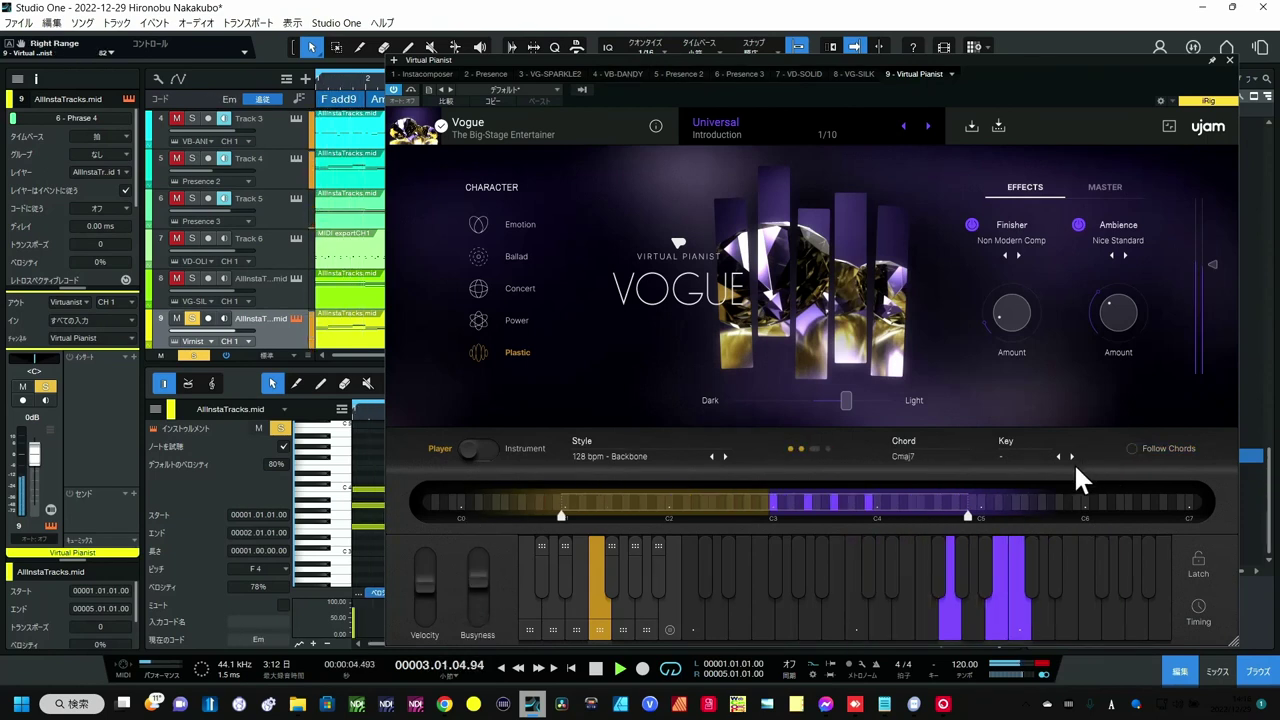
Unsolo the Virtual Pianist track and balance it in the full mix, raising the instrument's output volume and setting its mixer channel to -0.4 dB.
left_click(193, 319)
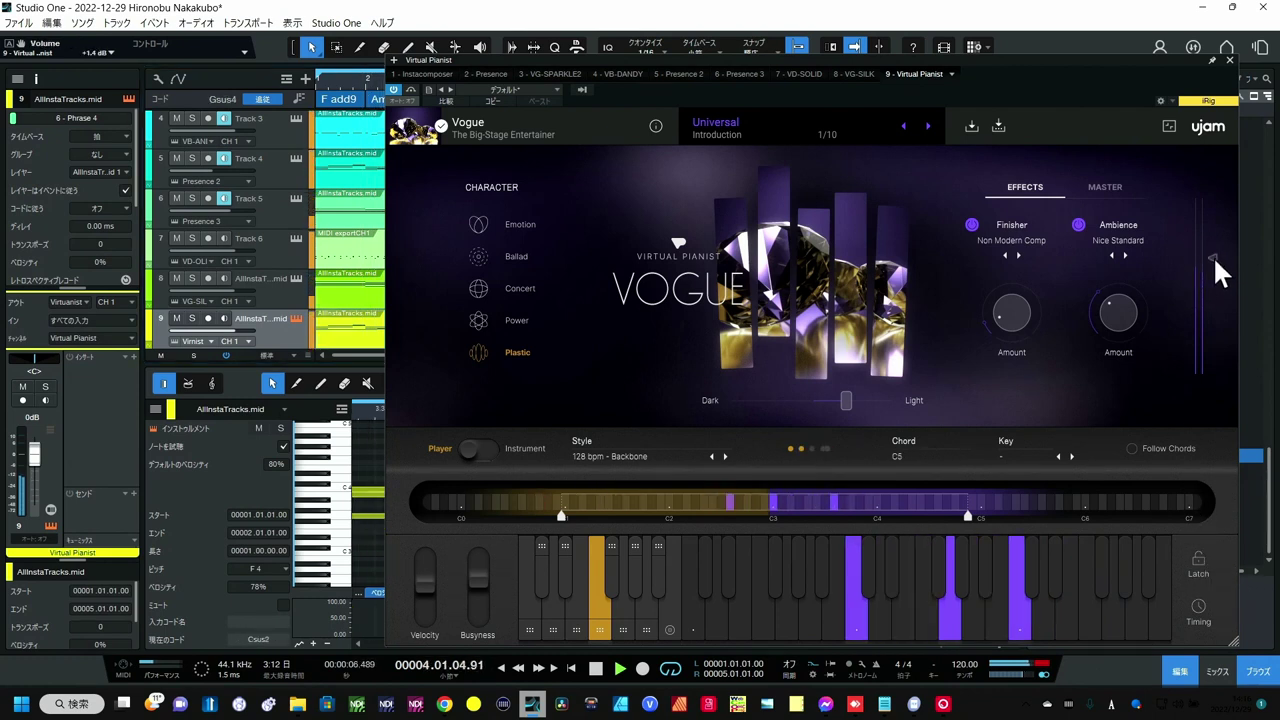
left_click_drag(1212, 253, 1212, 245)
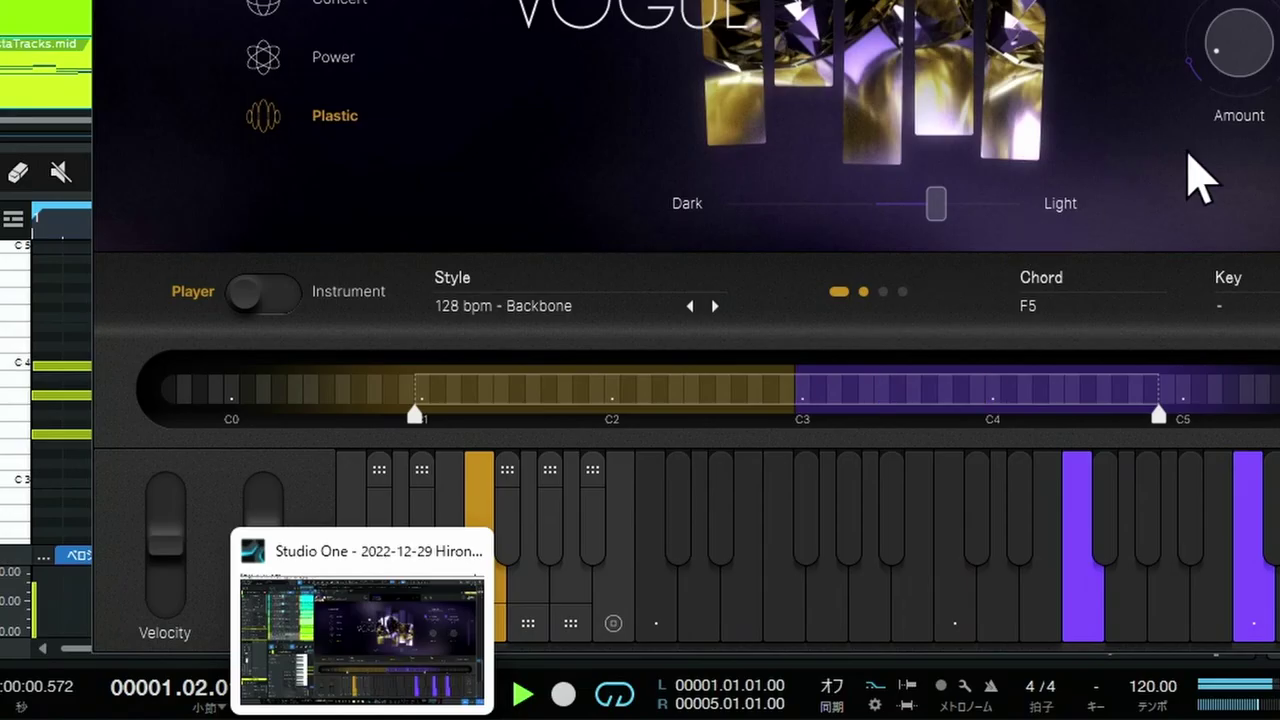
key("F11")
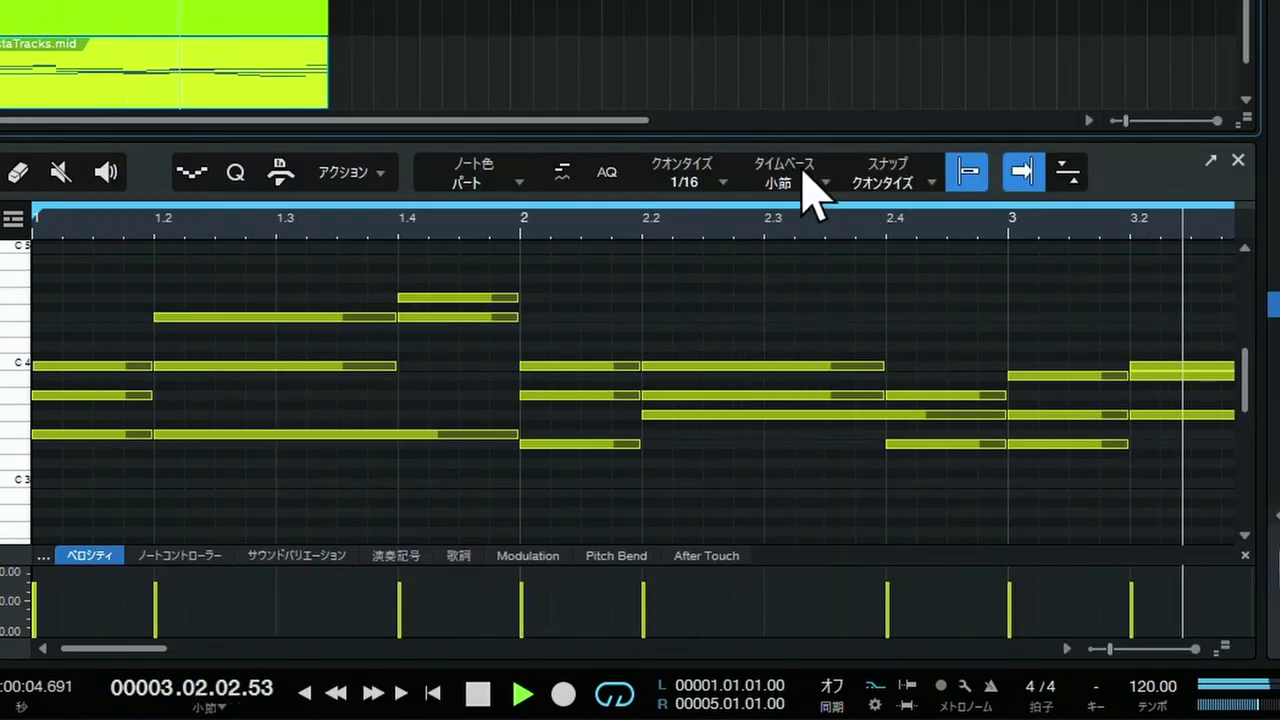
key("F3")
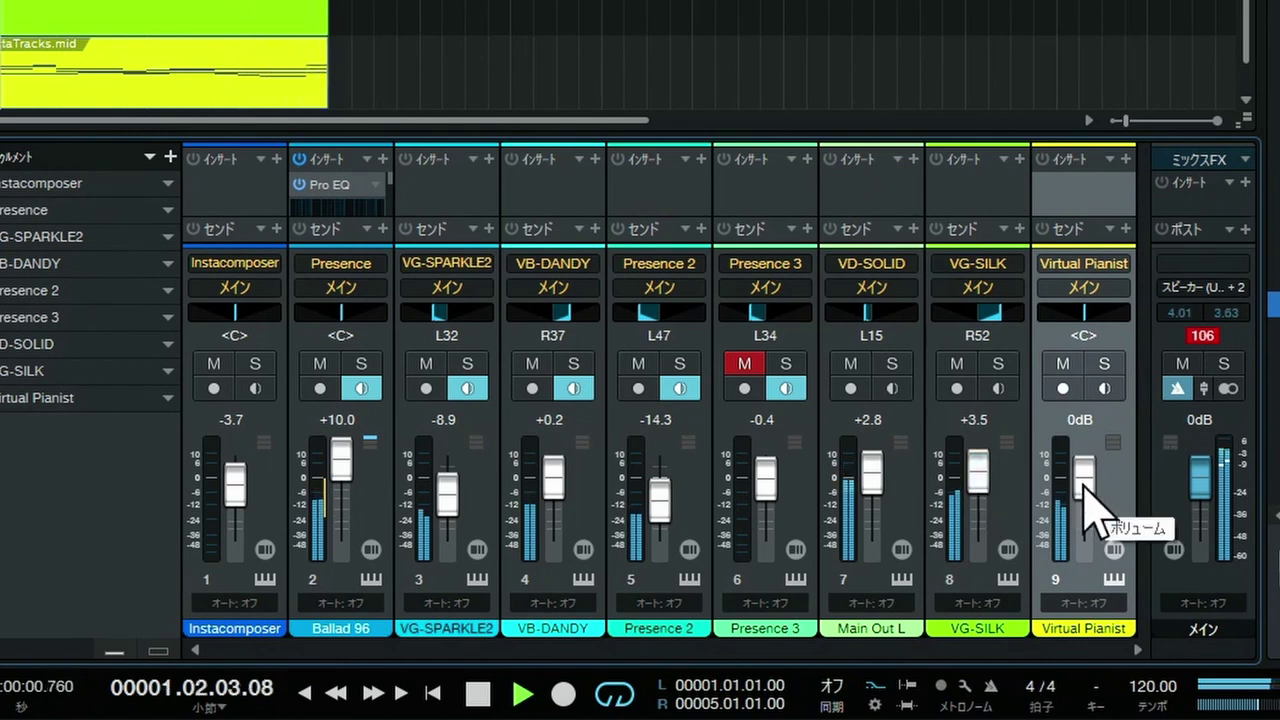
left_click_drag(1083, 485, 1083, 487)
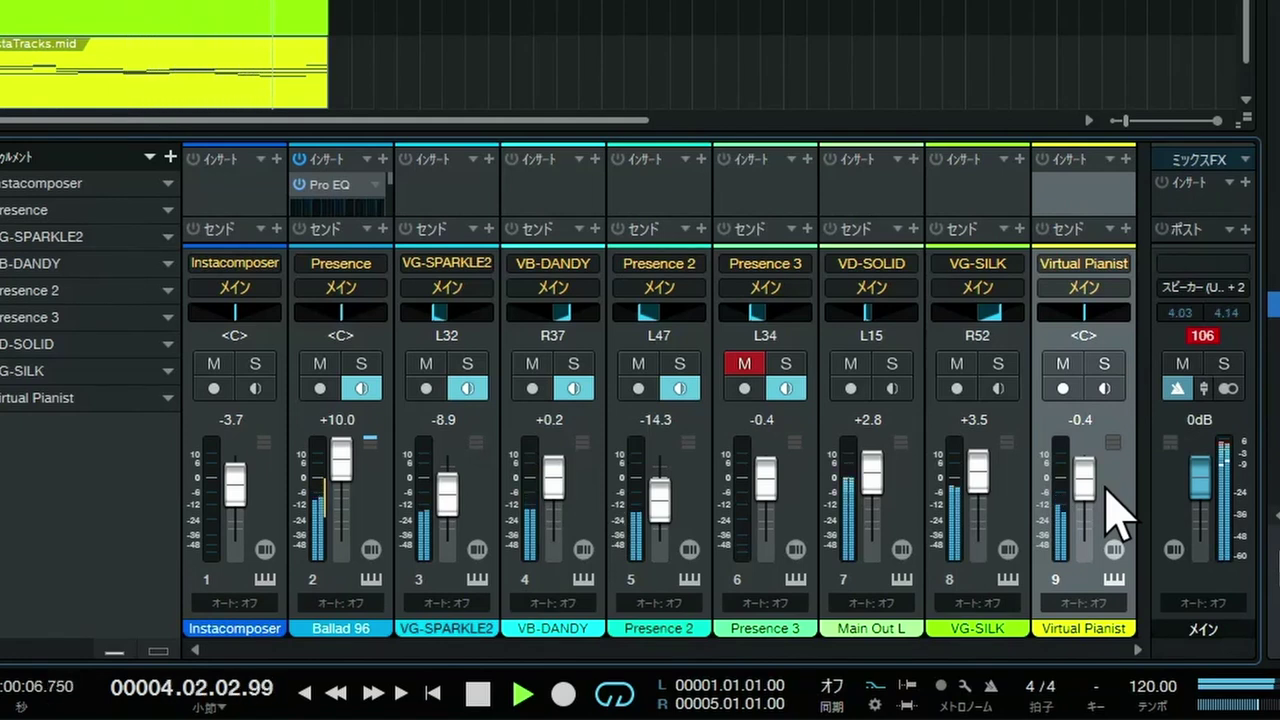
key("space")
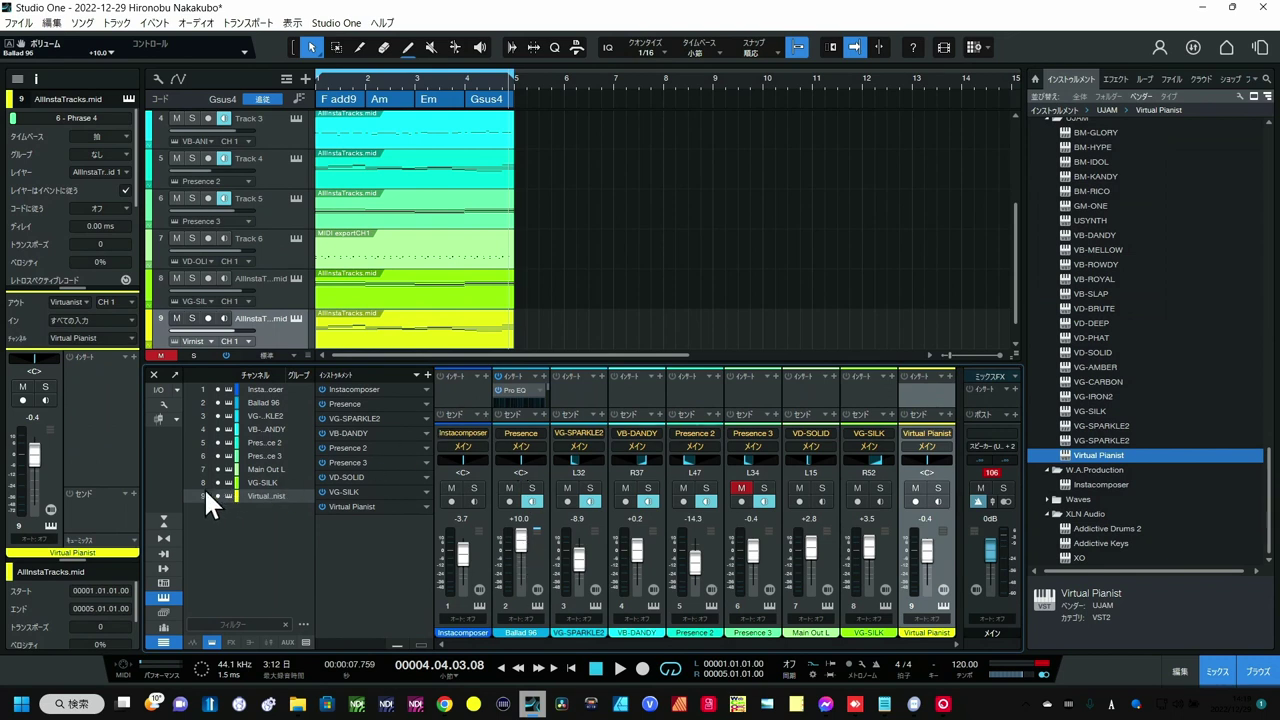
Show the input controls on the mixer channels and raise the Ballad 96 channel's input gain to +4.6 dB during playback.
left_click(164, 404)
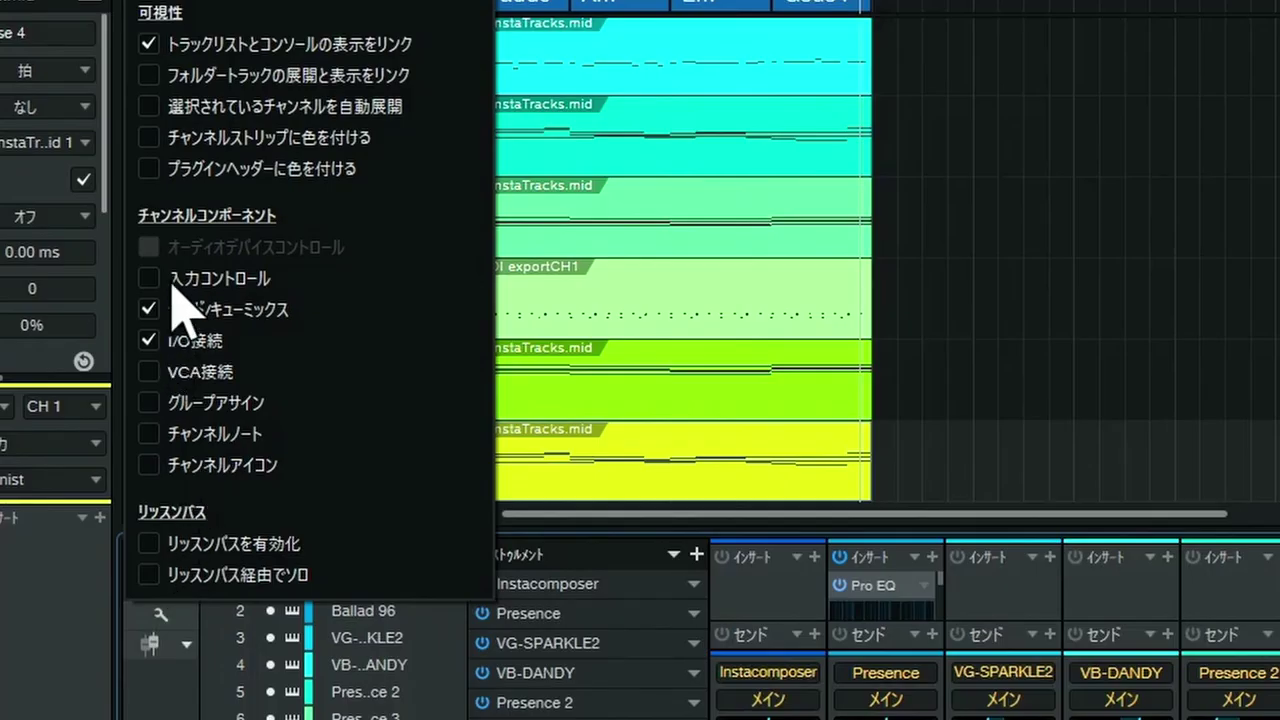
left_click(157, 239)
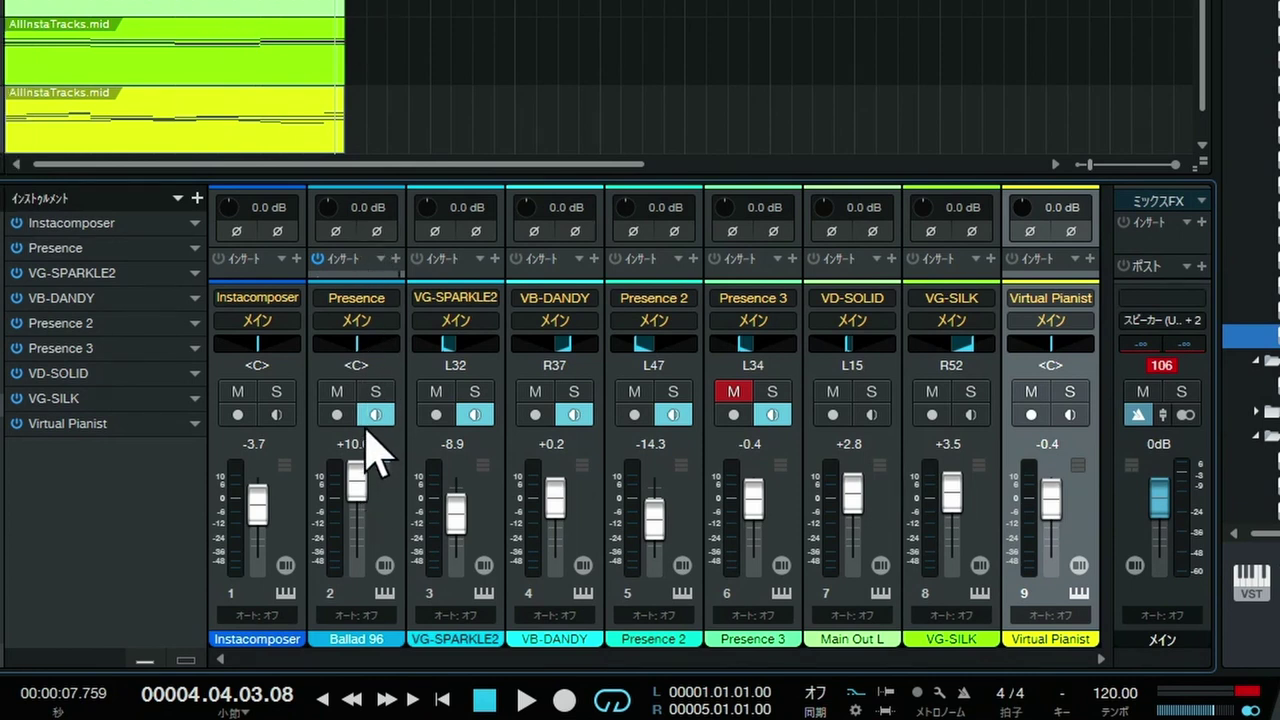
key("space")
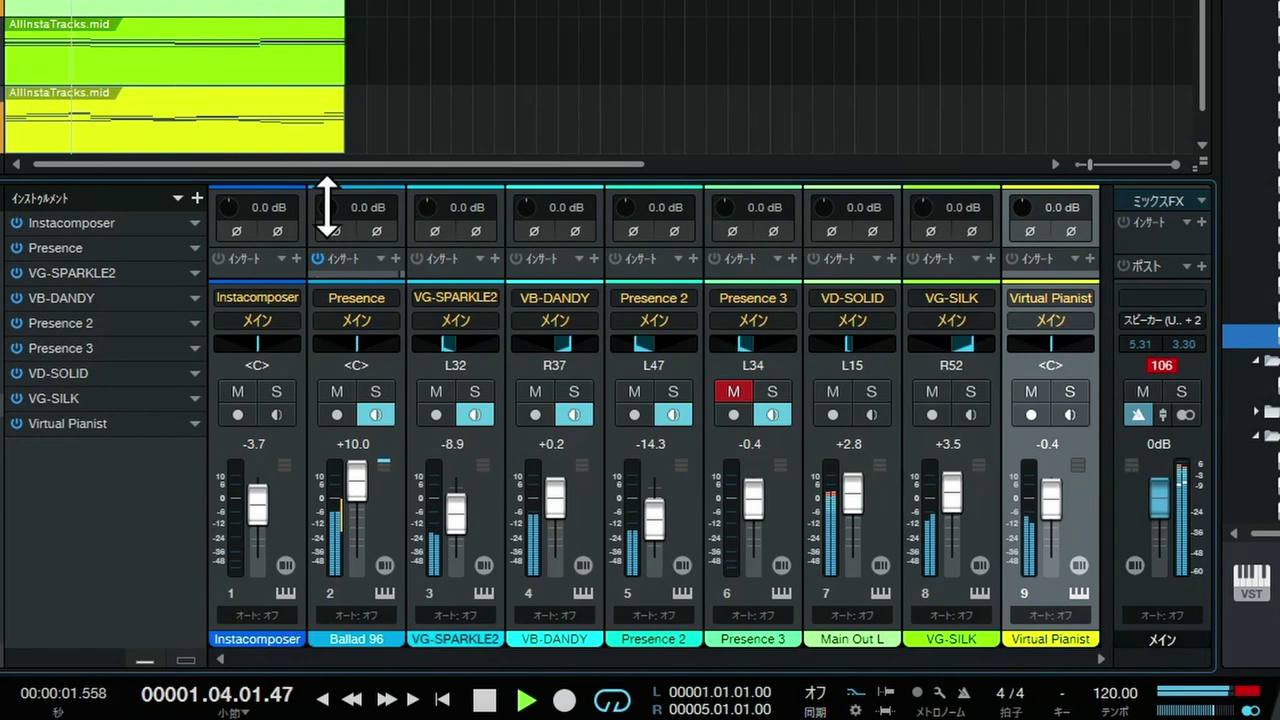
left_click_drag(331, 206, 327, 199)
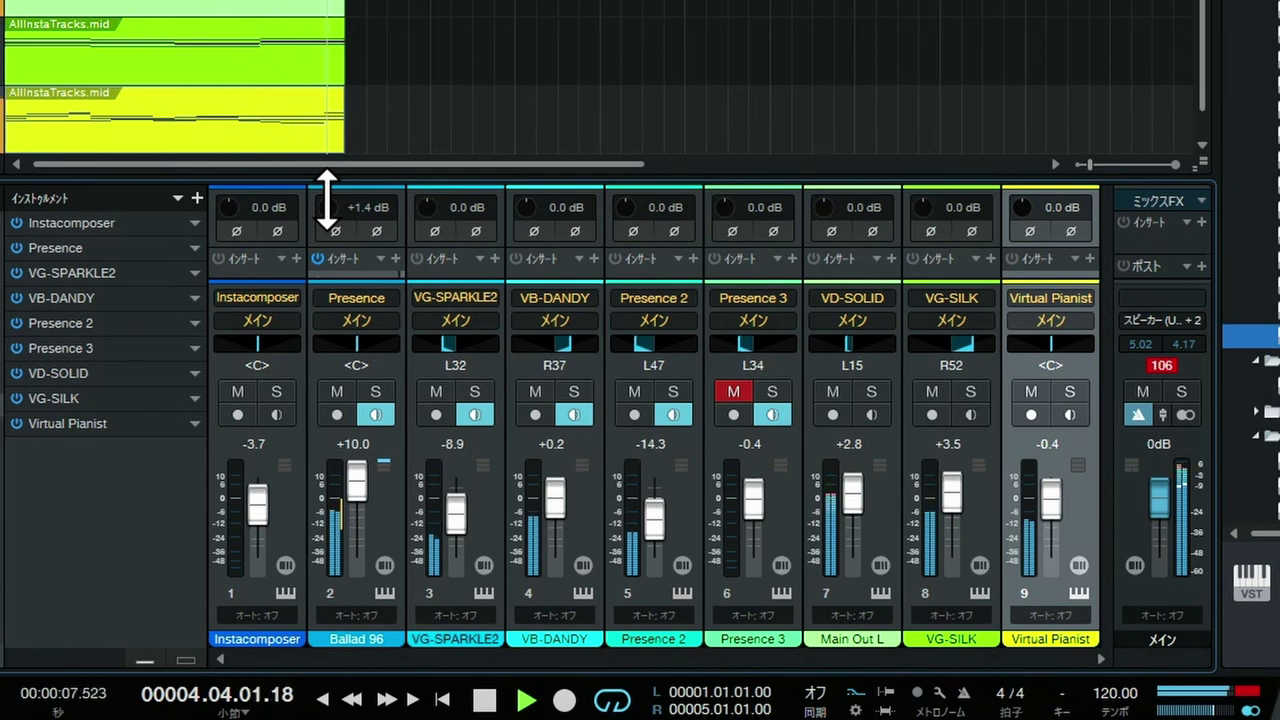
left_click_drag(327, 200, 329, 184)
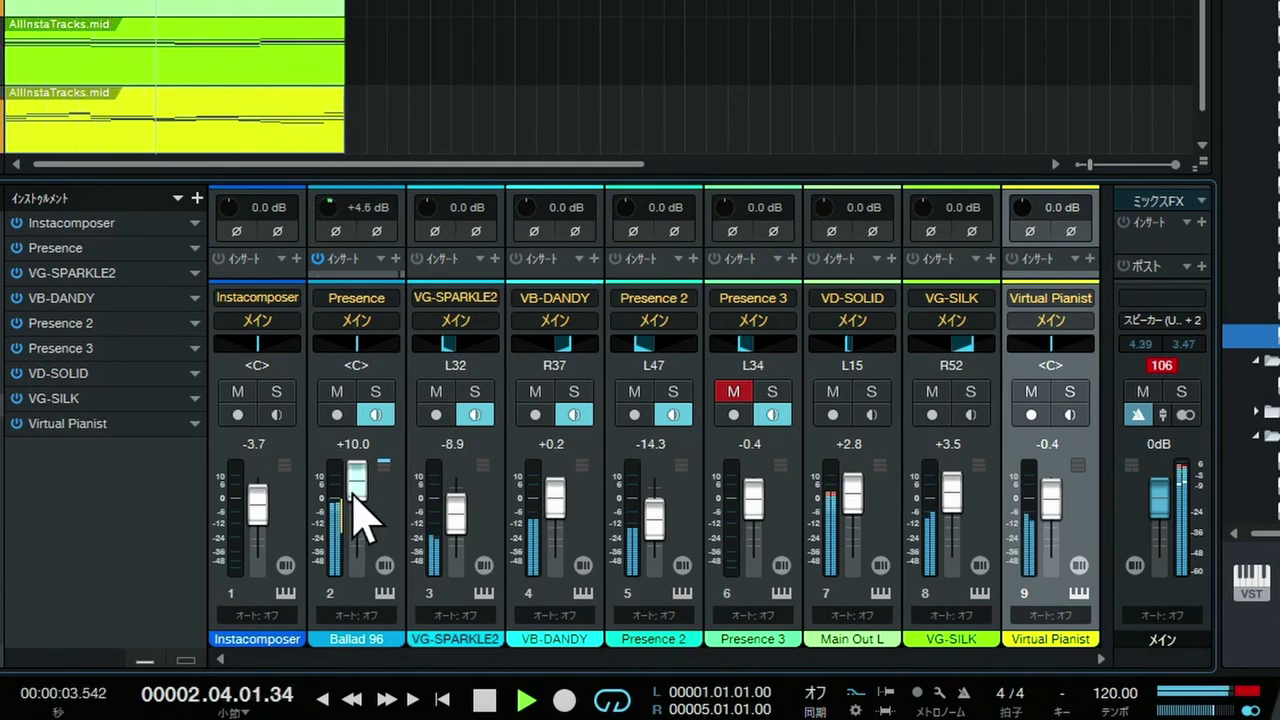
Set the Ballad 96 channel's volume to +3.5 dB and enlarge the mixer to show the channels' full insert lists.
mouse_move(358, 482)
left_mouse_down()
mouse_move(352, 505)
mouse_move(351, 494)
left_mouse_up()
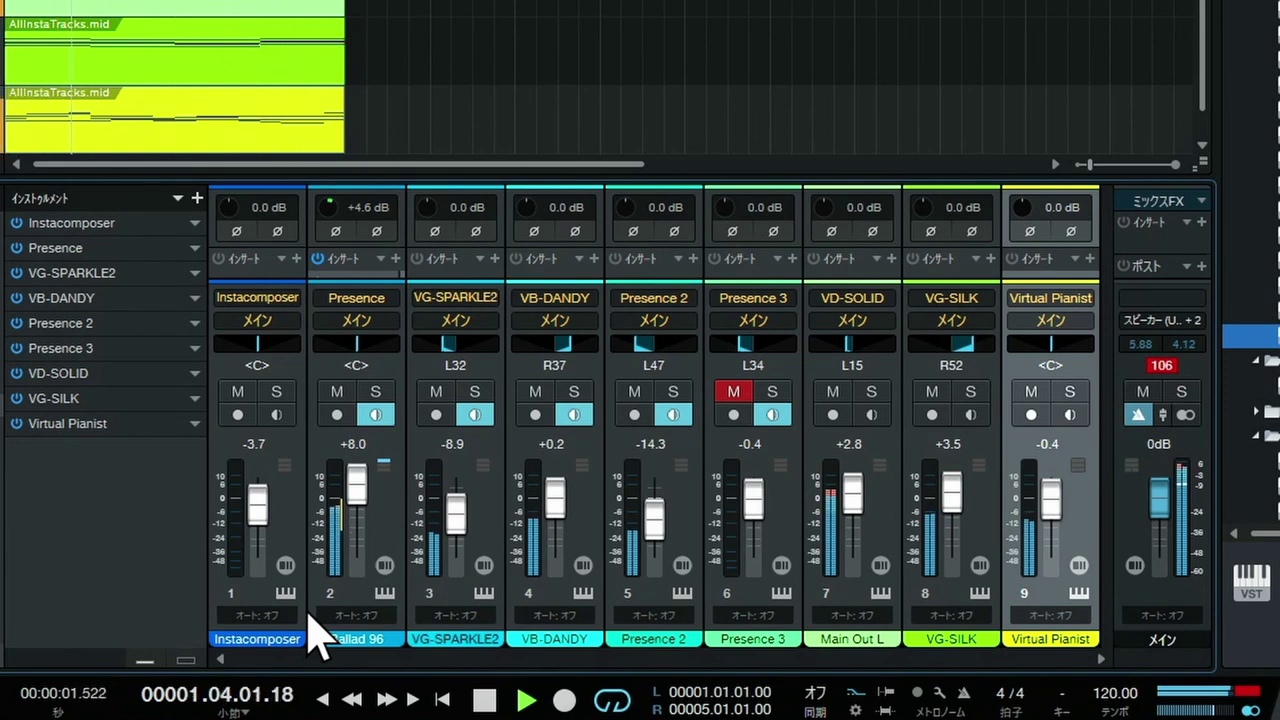
key("space")
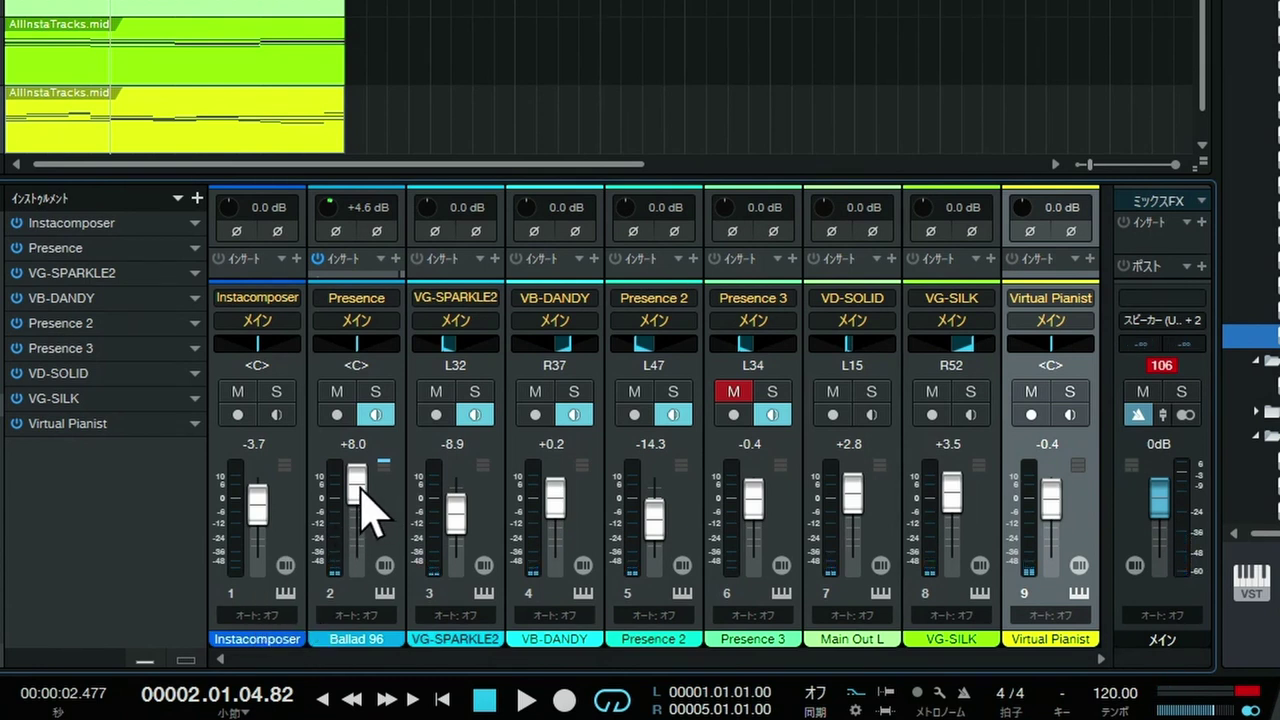
left_click_drag(360, 490, 360, 477)
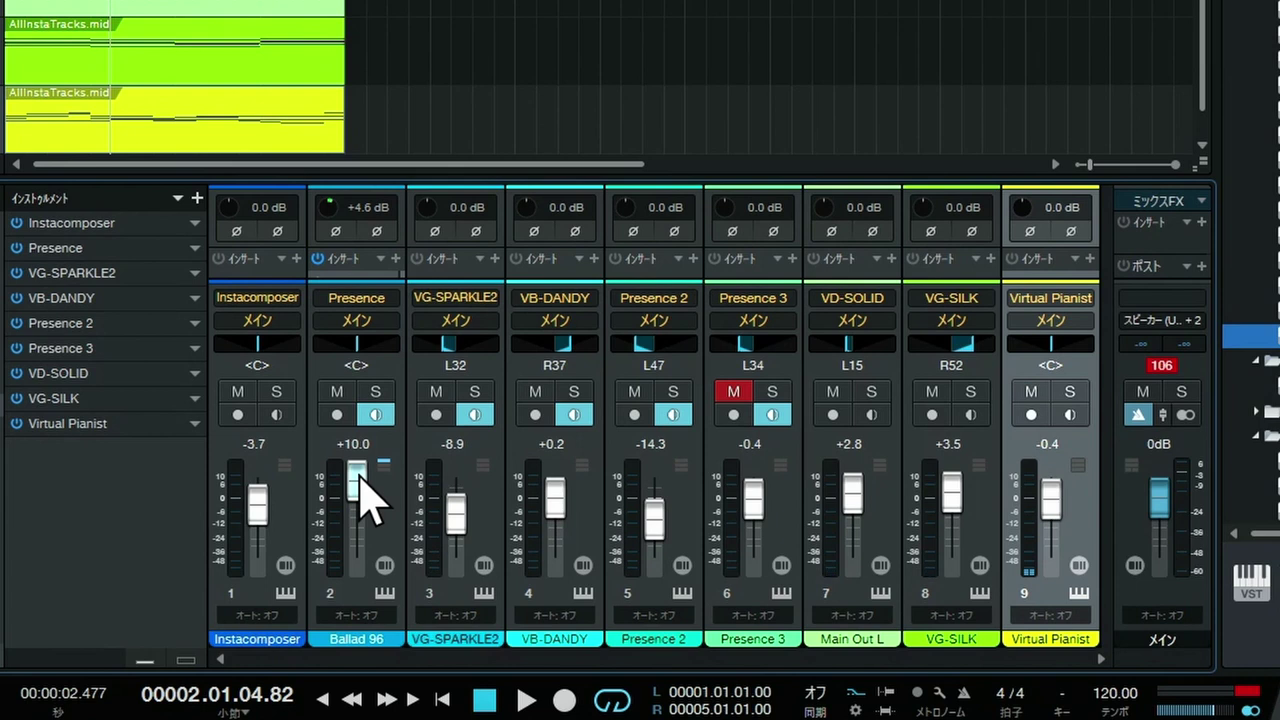
mouse_move(361, 474)
left_mouse_down()
mouse_move(362, 515)
mouse_move(362, 495)
left_mouse_up()
left_click_drag(330, 207, 333, 0)
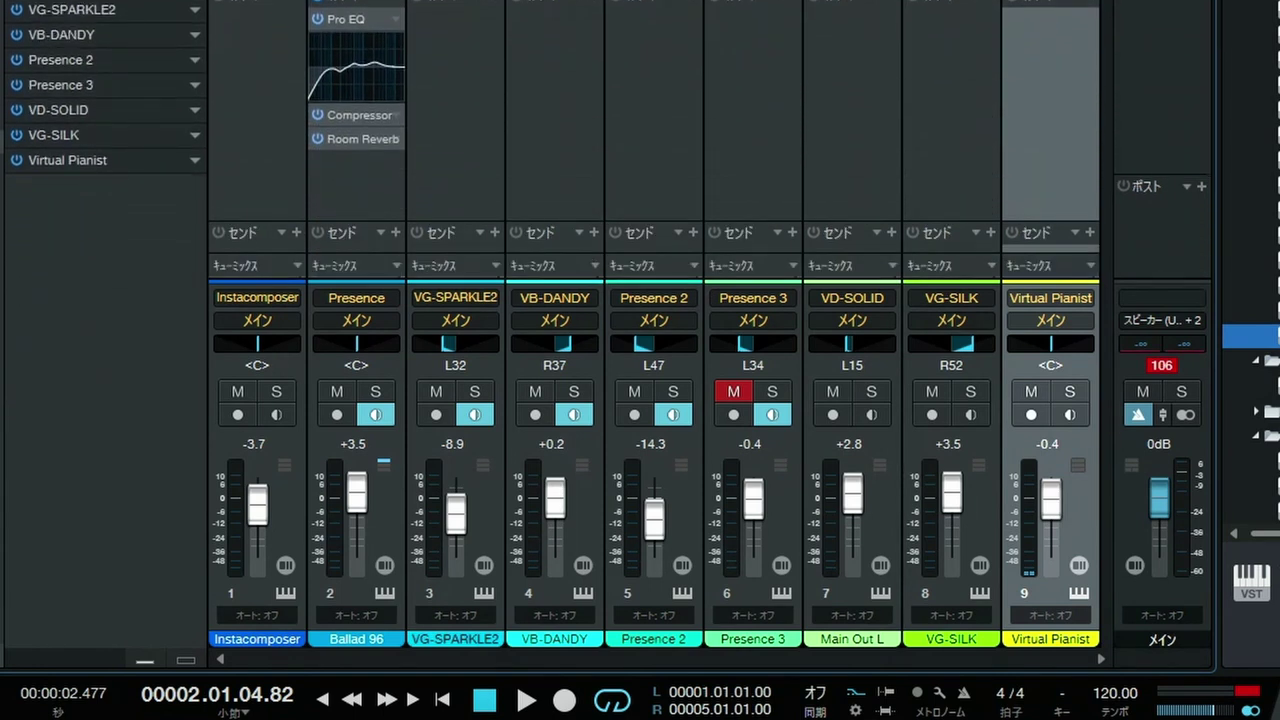